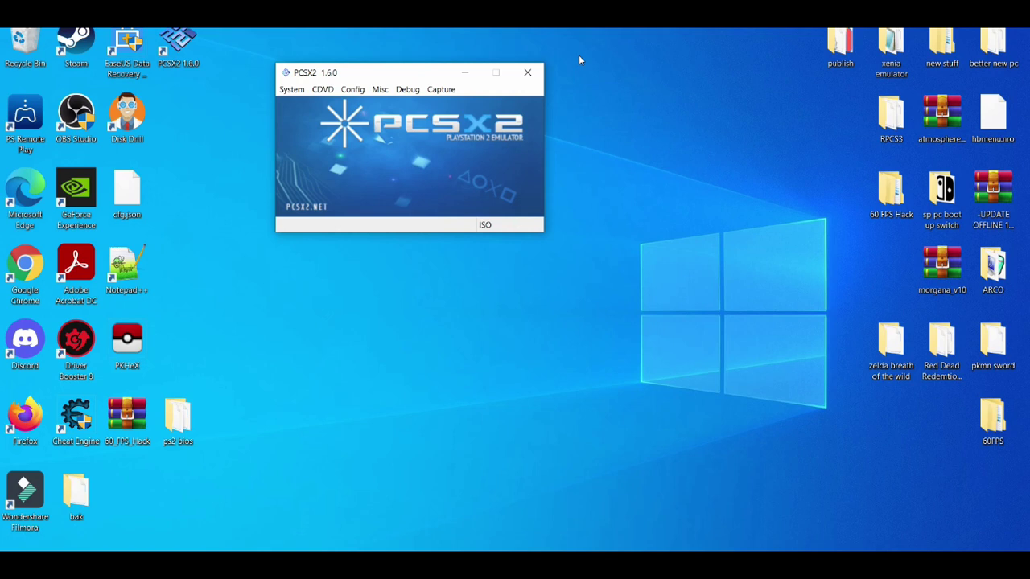
# Open Emulation Settings, browse the EE/IOP, VUs and GS pages, and reach GS Window
pyautogui.click(357, 91)
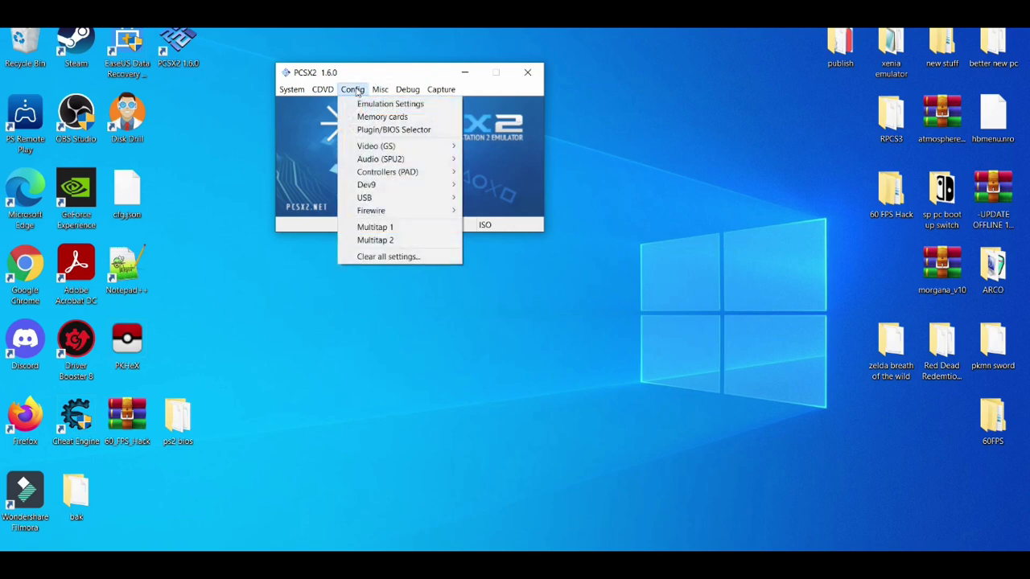
pyautogui.click(365, 102)
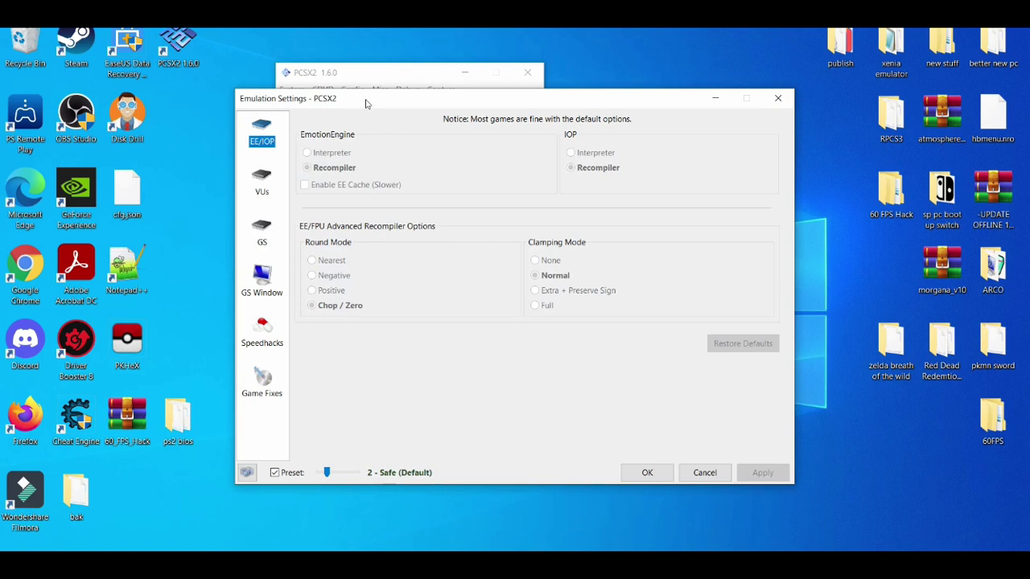
pyautogui.click(267, 192)
pyautogui.click(263, 143)
pyautogui.click(261, 188)
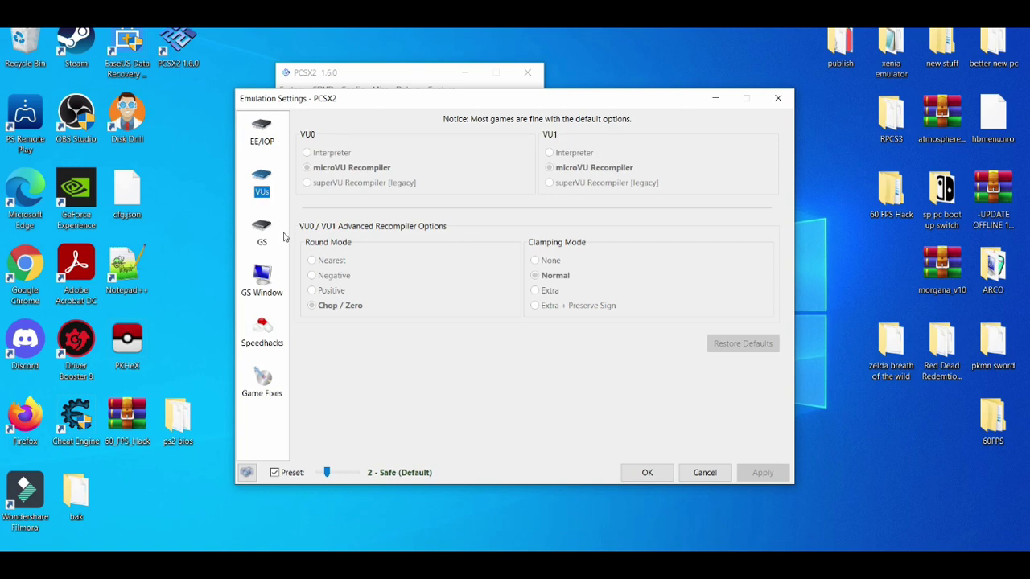
pyautogui.click(267, 234)
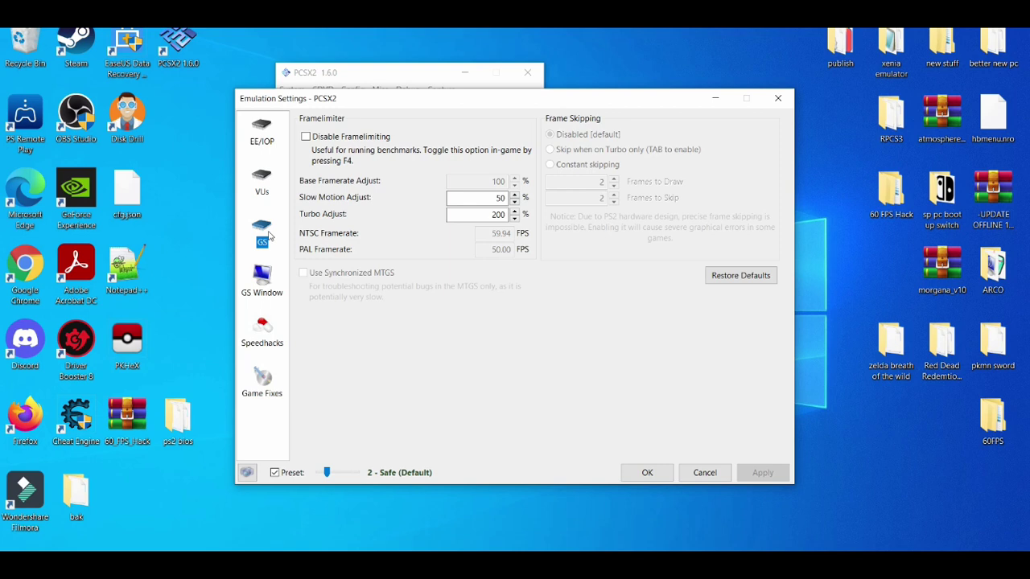
pyautogui.click(272, 285)
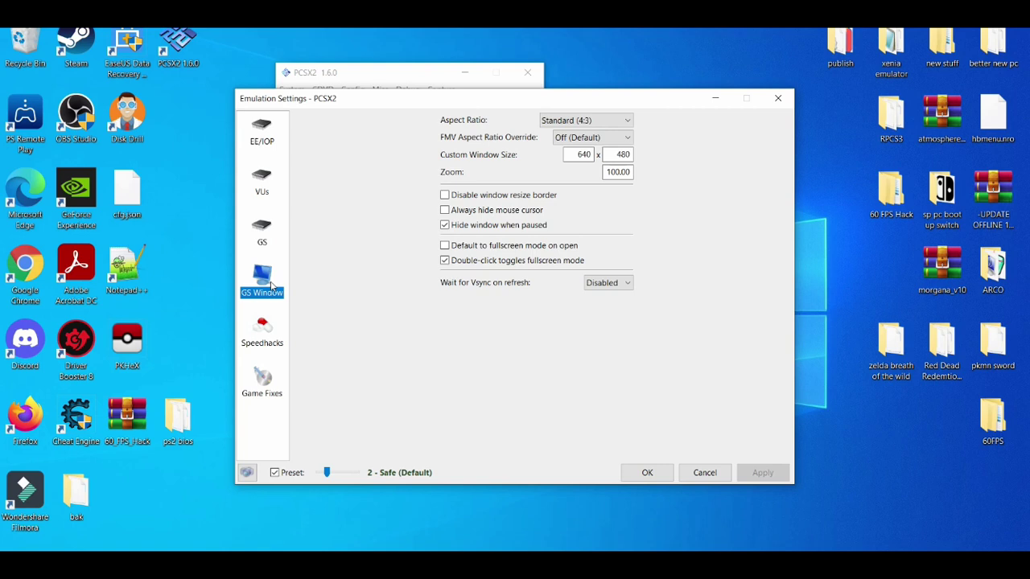
# Keep the aspect ratio at Standard (4:3) and FMV aspect ratio override at Off (Default)
pyautogui.click(575, 122)
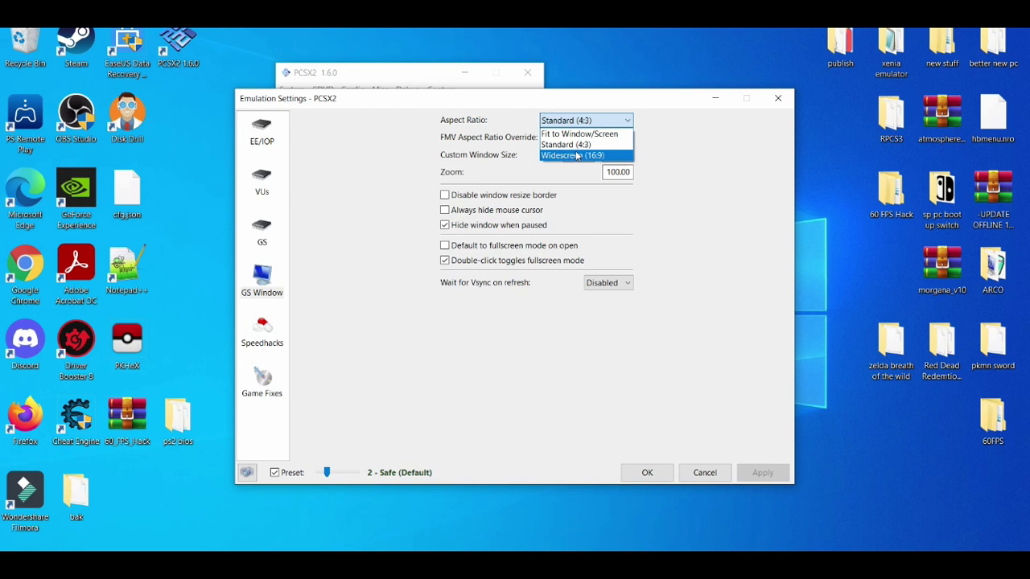
pyautogui.click(575, 144)
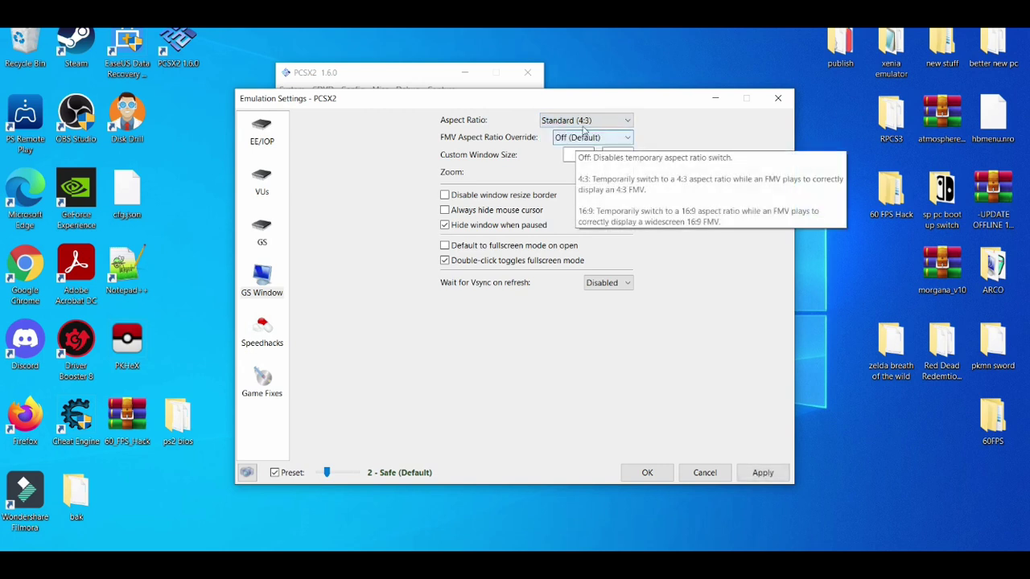
pyautogui.click(584, 122)
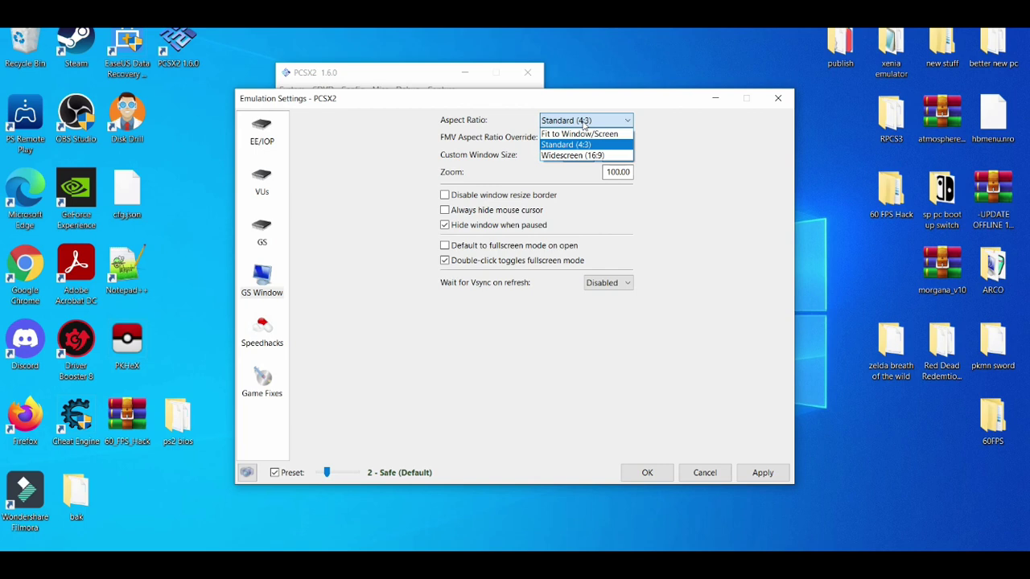
pyautogui.click(509, 173)
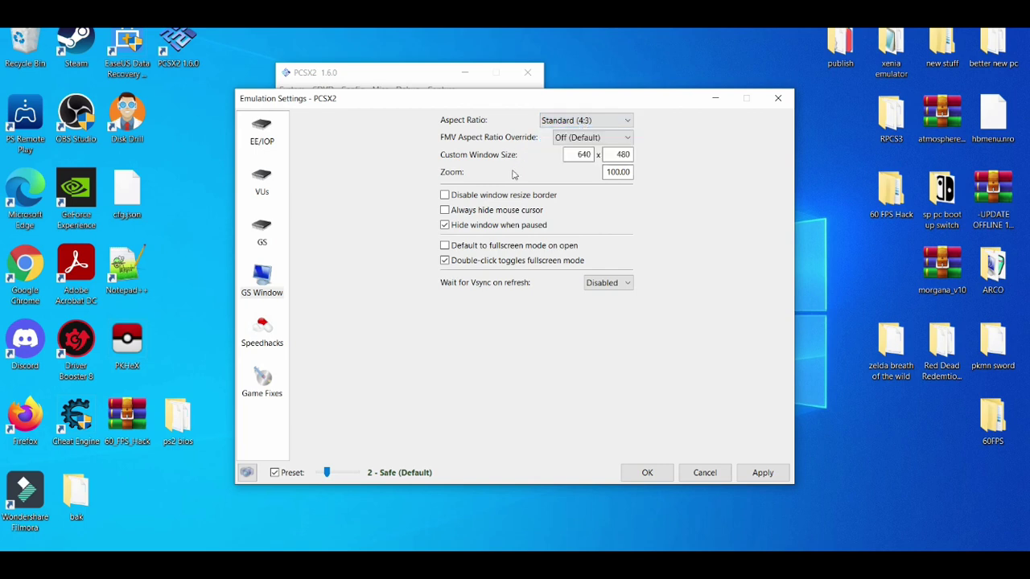
pyautogui.click(587, 138)
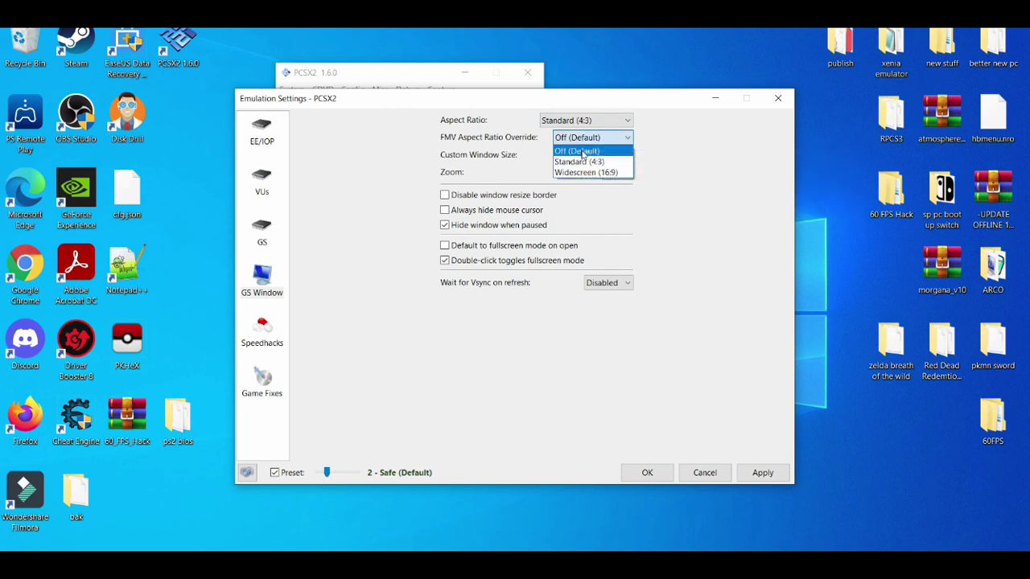
pyautogui.click(585, 151)
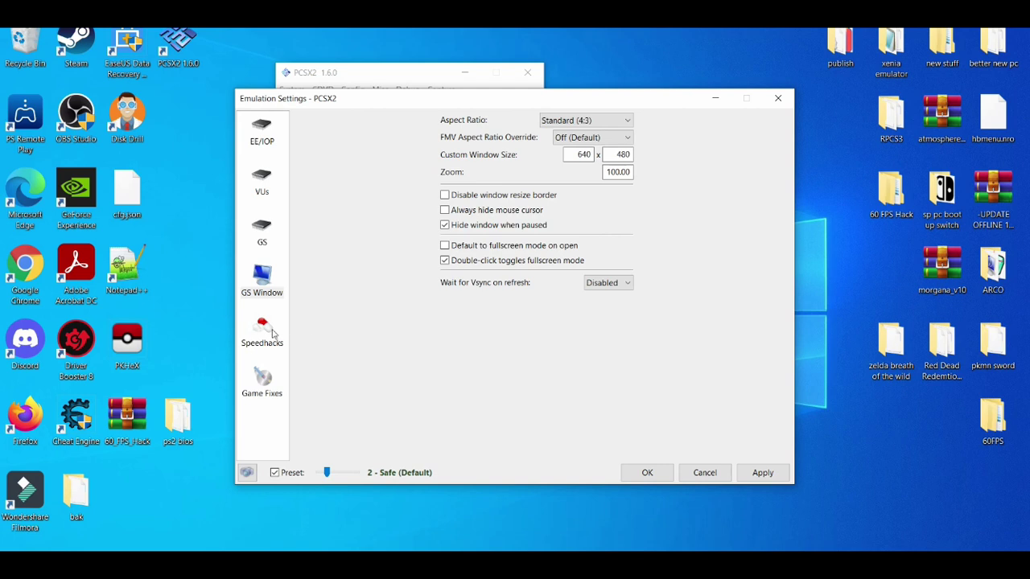
# Unlock speedhacks and set EE Cyclerate 1, EE Cycle Skipping 2 and MTVU on, then save
pyautogui.click(273, 333)
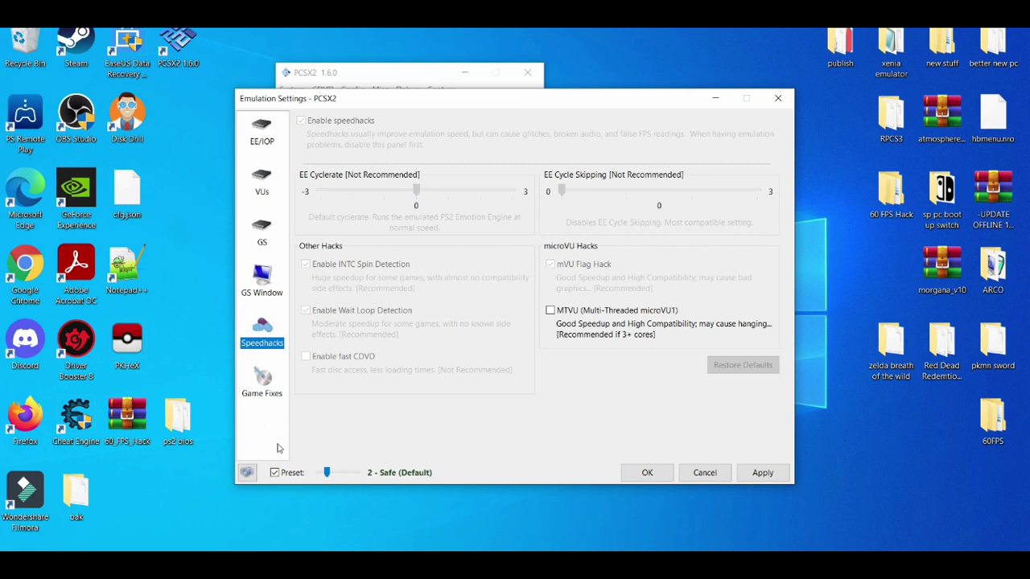
pyautogui.click(275, 473)
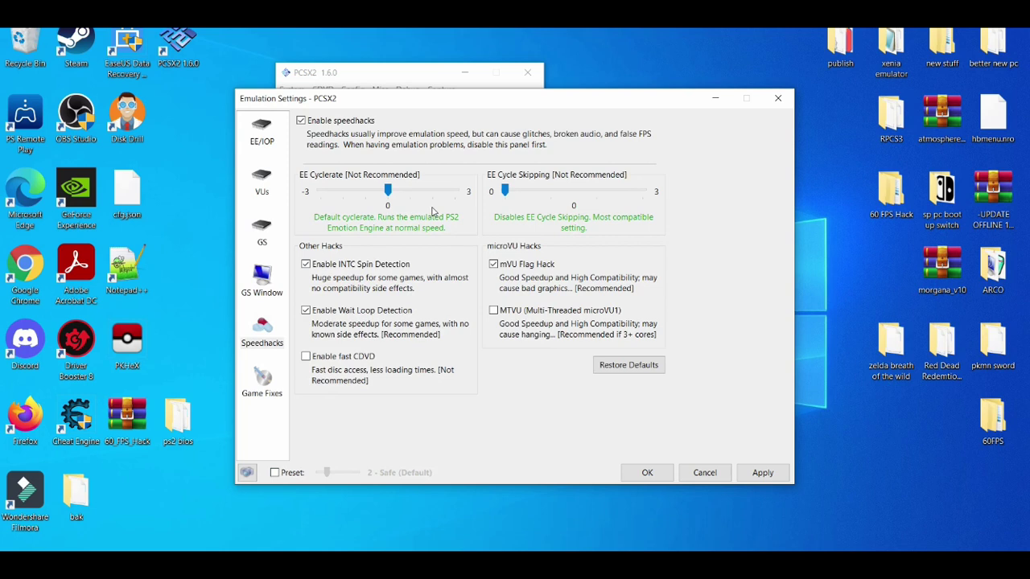
pyautogui.click(420, 191)
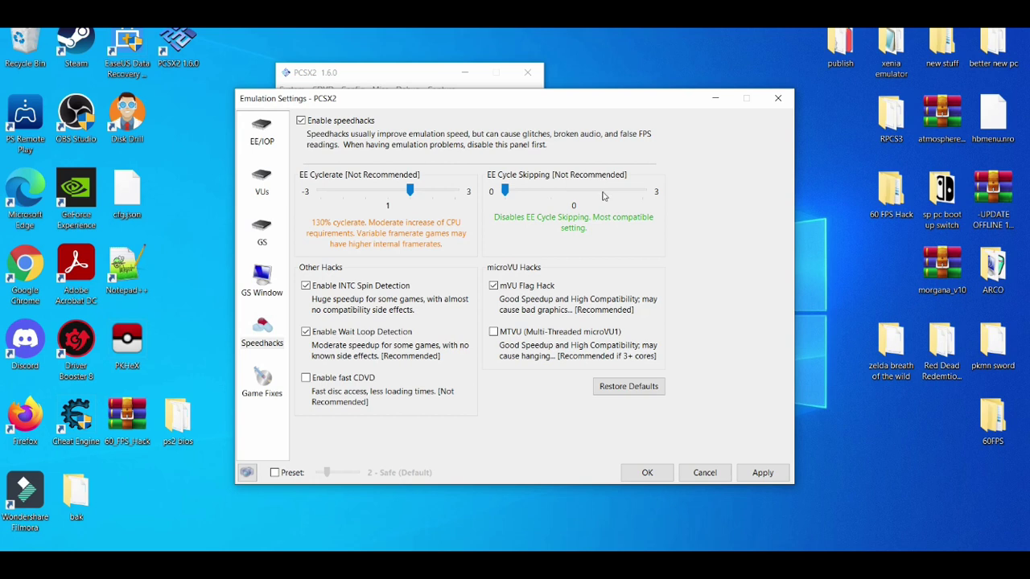
pyautogui.click(603, 196)
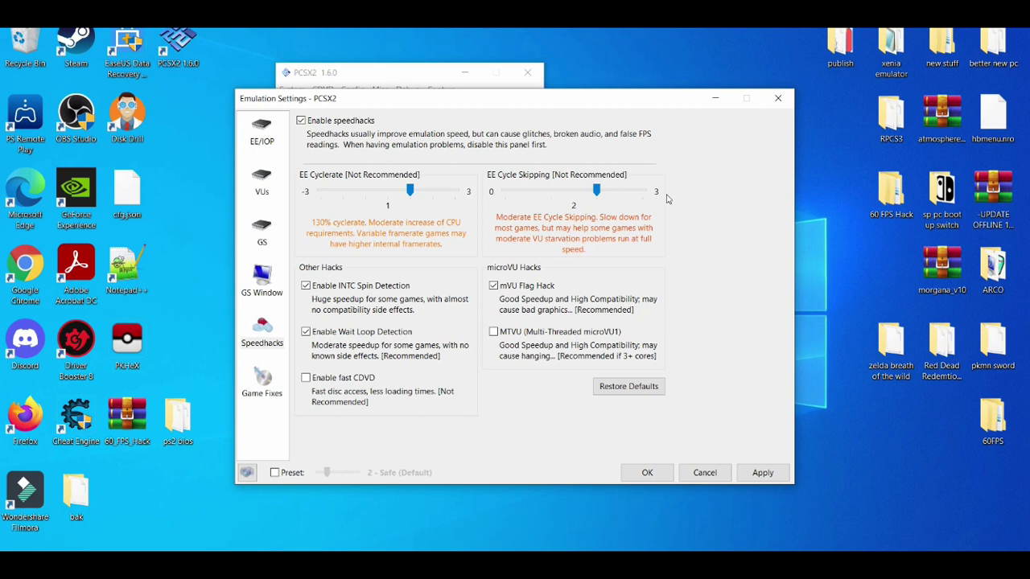
pyautogui.click(493, 332)
pyautogui.click(763, 473)
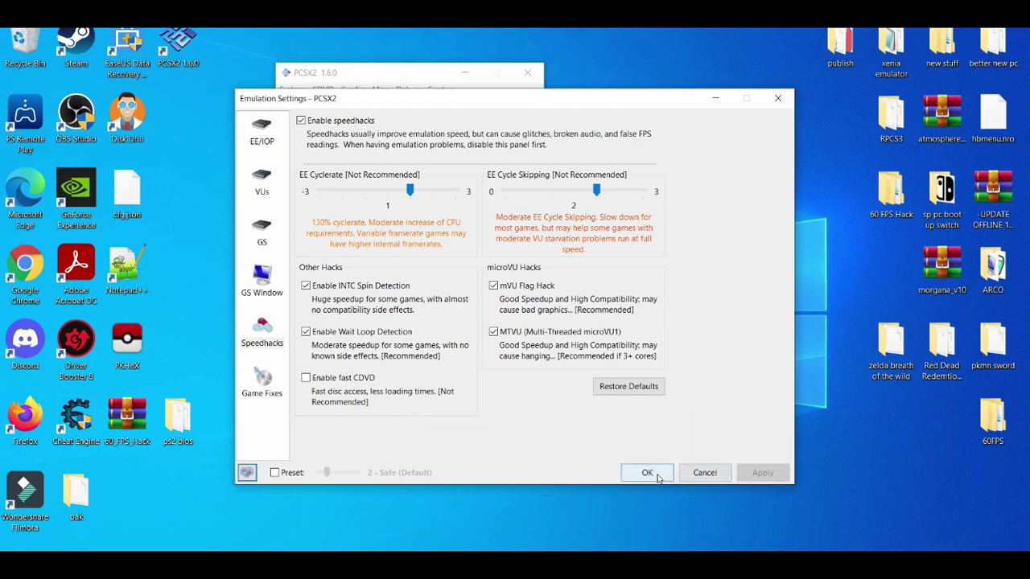
pyautogui.click(656, 474)
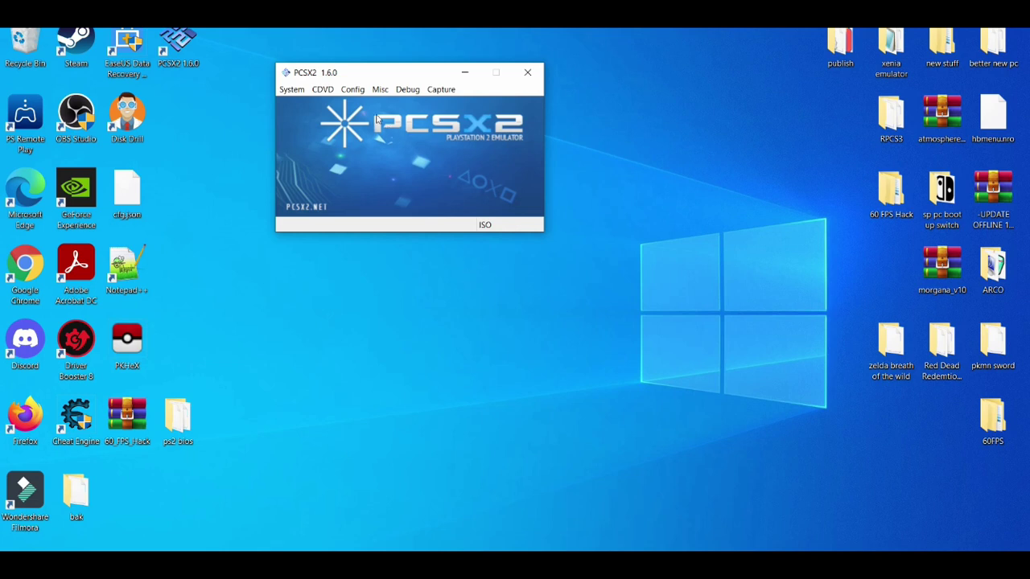
# Review and close the Plugin/BIOS Selector, then reach the Video (GS) menu under Config
pyautogui.click(353, 89)
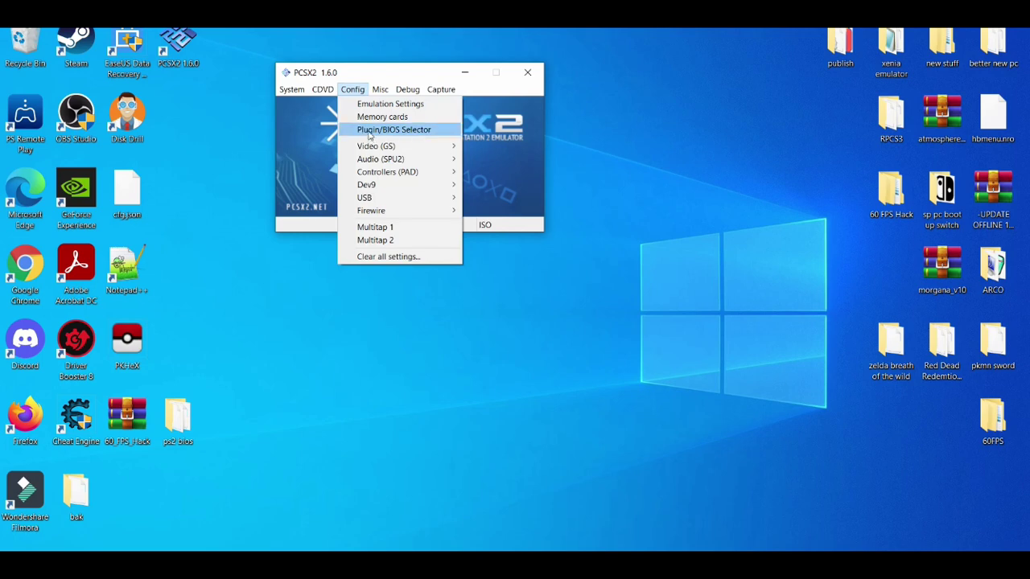
pyautogui.click(369, 132)
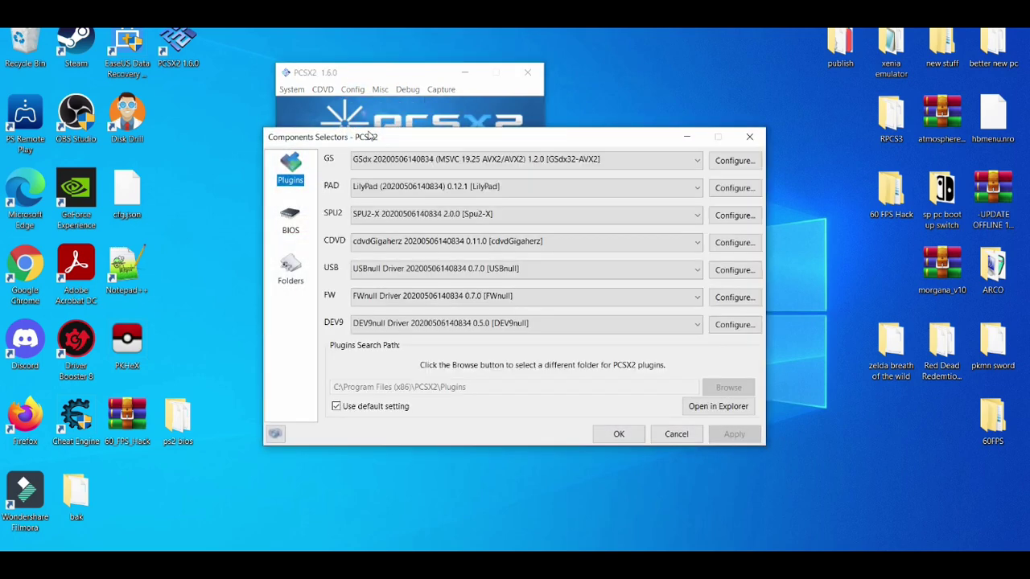
pyautogui.click(749, 136)
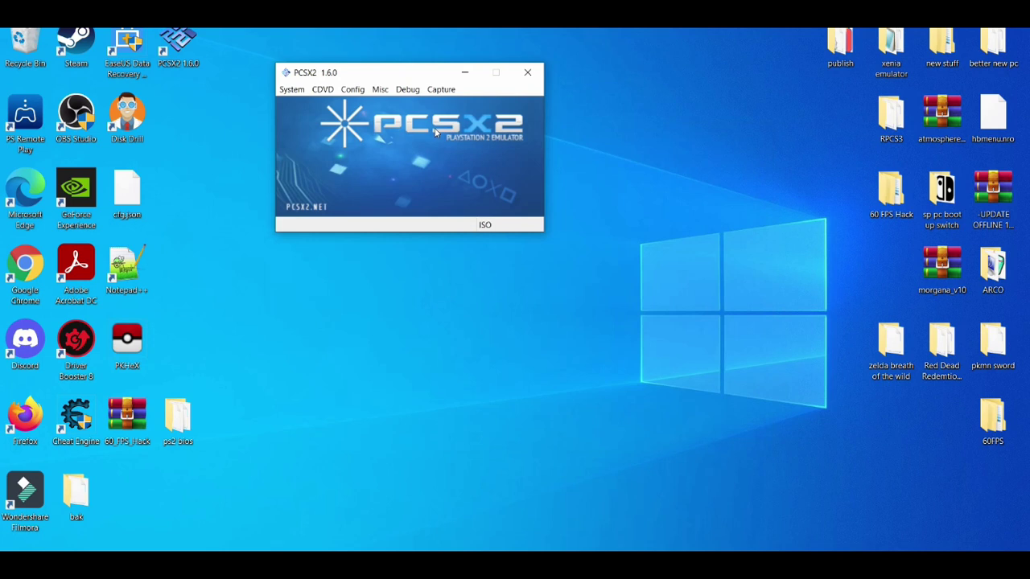
pyautogui.click(349, 91)
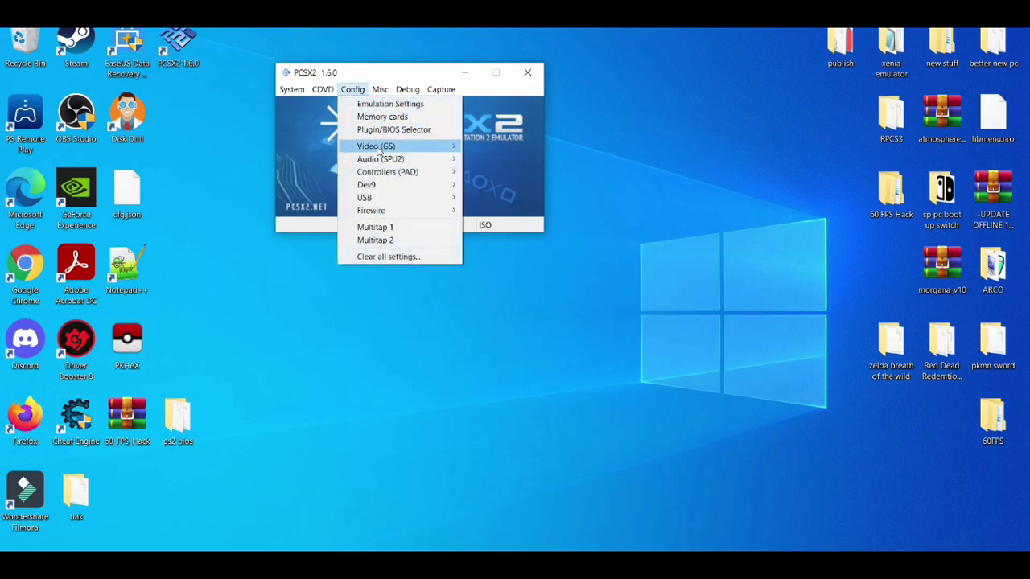
pyautogui.moveTo(381, 149)
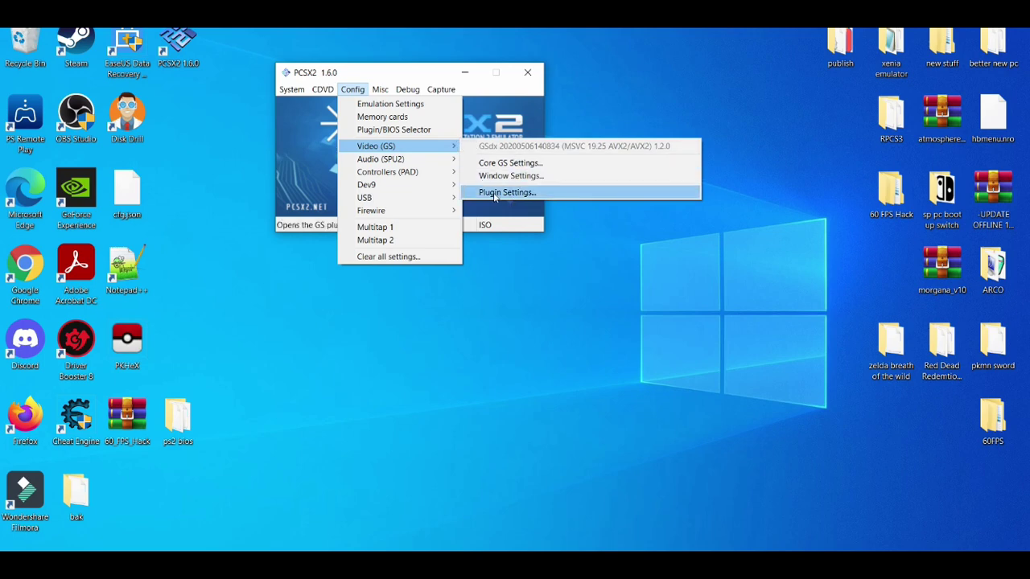
# Open the GSdx Plugin Settings dialog, shift it slightly left, and list the renderers
pyautogui.click(493, 195)
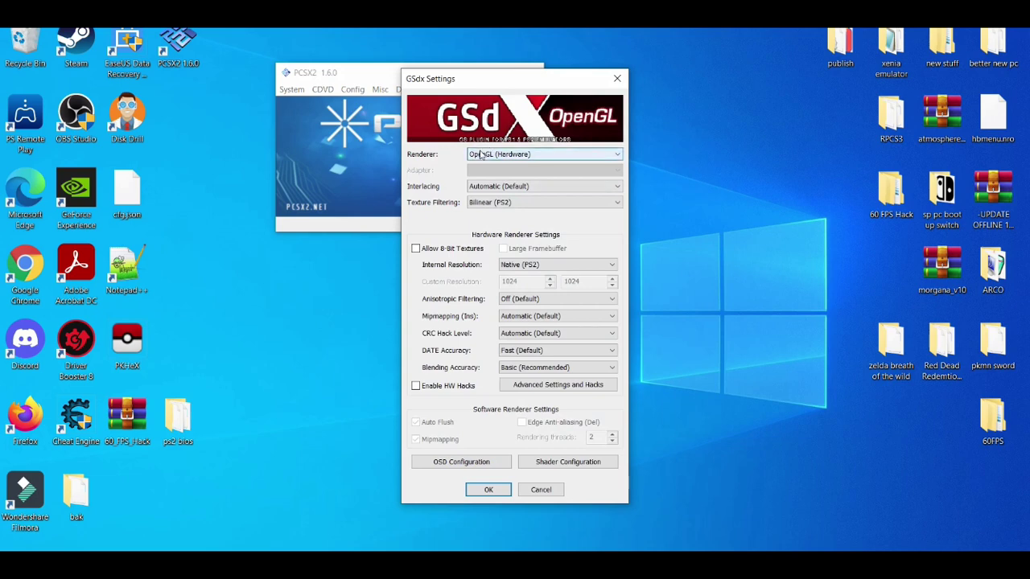
pyautogui.moveTo(464, 80); pyautogui.dragTo(439, 62)
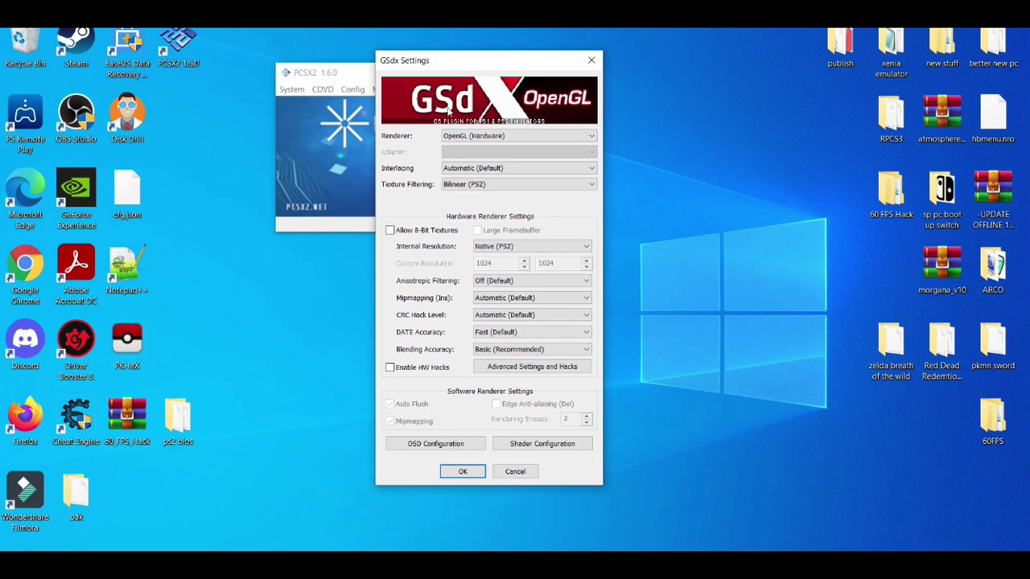
pyautogui.click(459, 134)
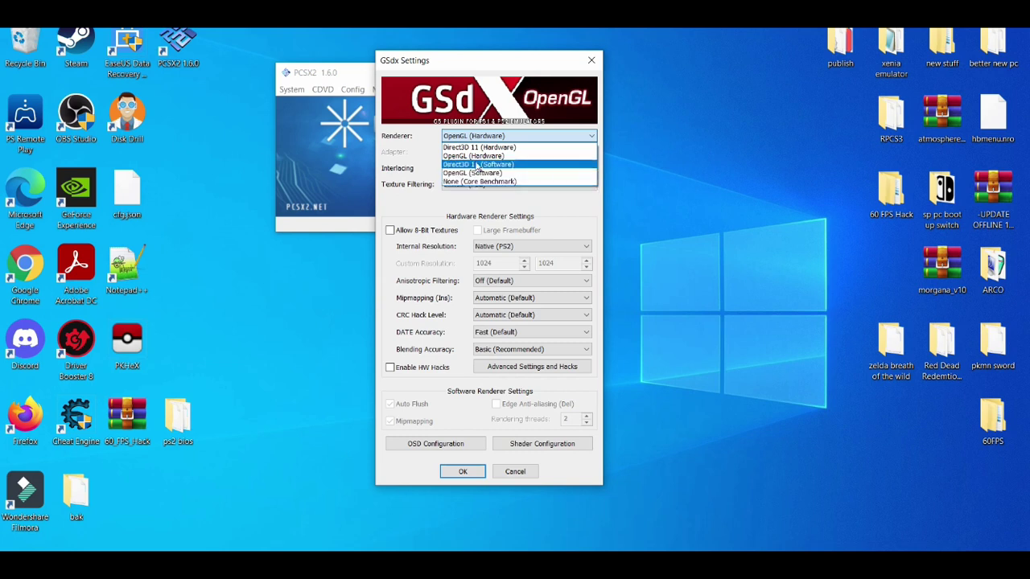
# Use the Direct3D 11 (Software) renderer with the NVIDIA GeForce GTX 1050 adapter
pyautogui.click(477, 166)
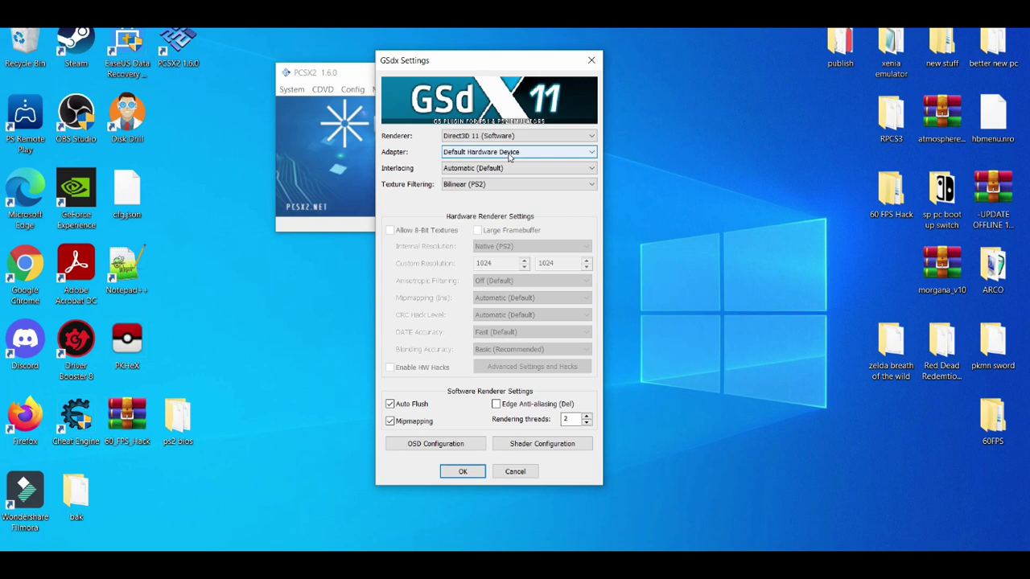
pyautogui.click(509, 157)
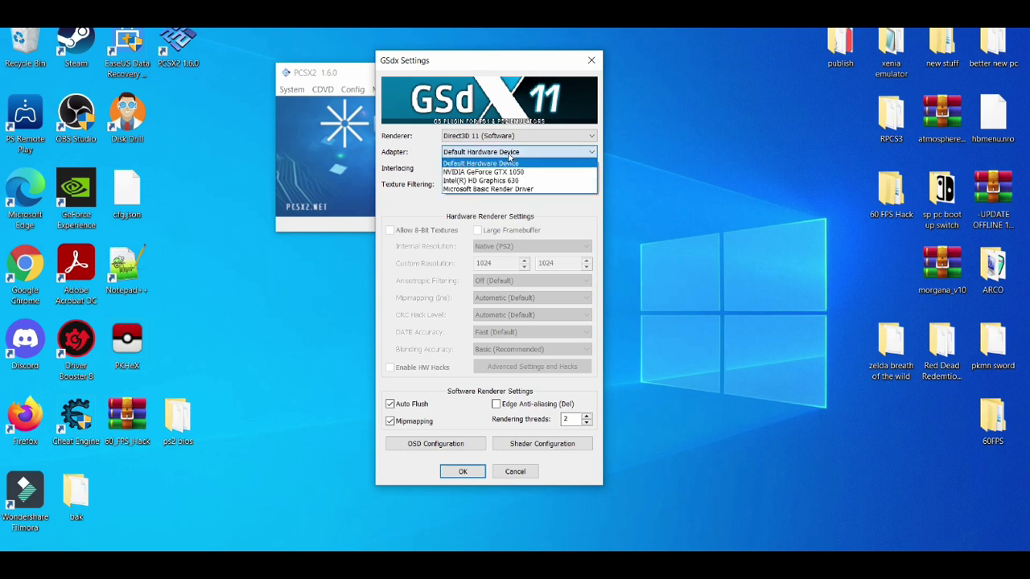
pyautogui.click(509, 172)
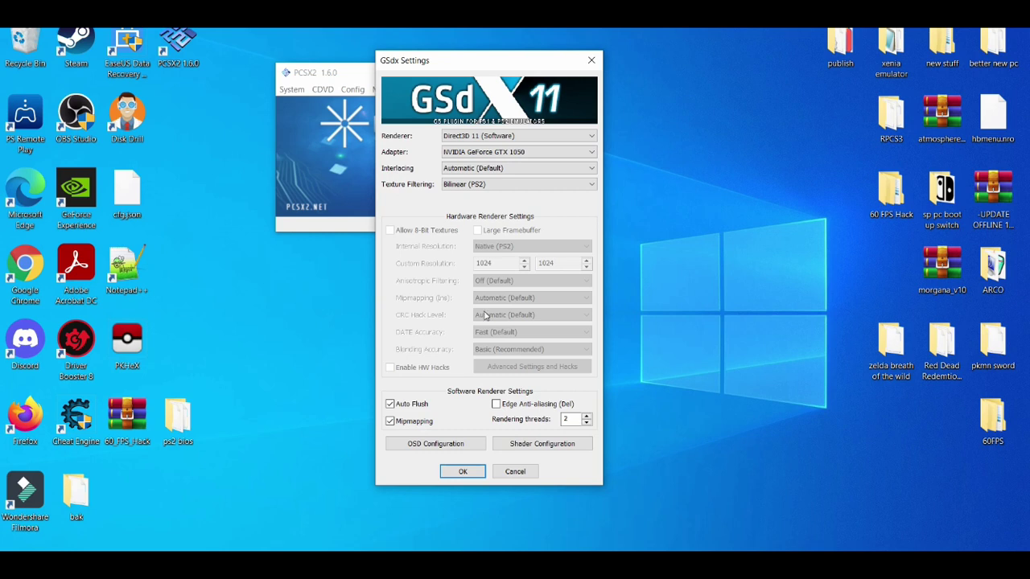
# Leave OSD and shader options unchanged, save GSdx settings, and move PCSX2 to the upper left
pyautogui.click(460, 449)
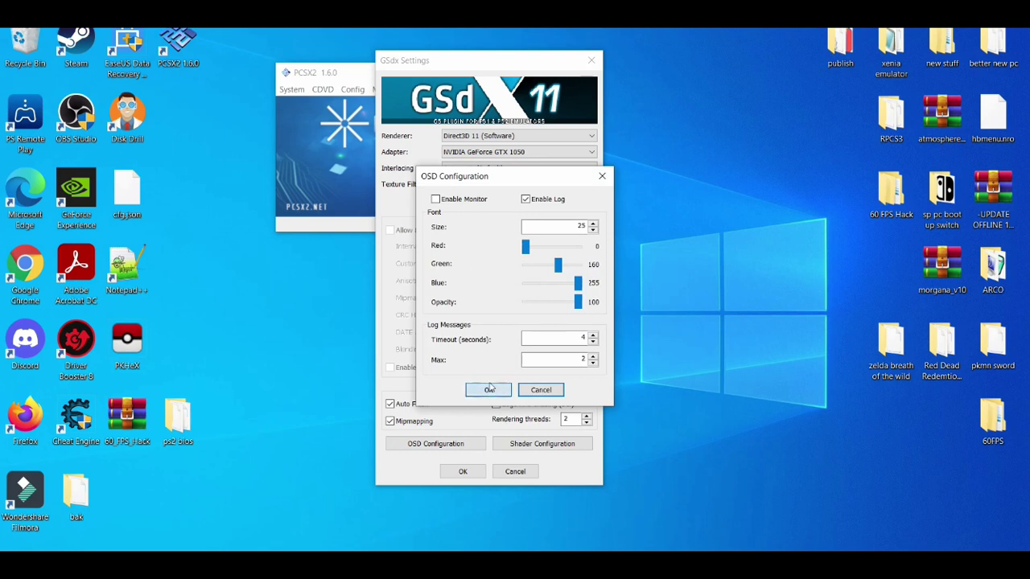
pyautogui.click(490, 389)
pyautogui.click(513, 446)
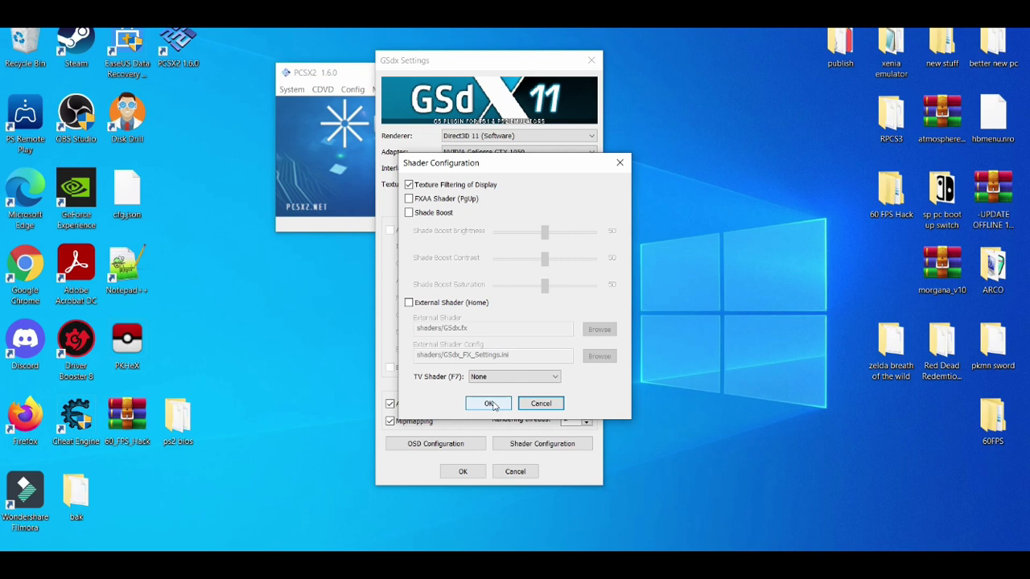
pyautogui.click(490, 404)
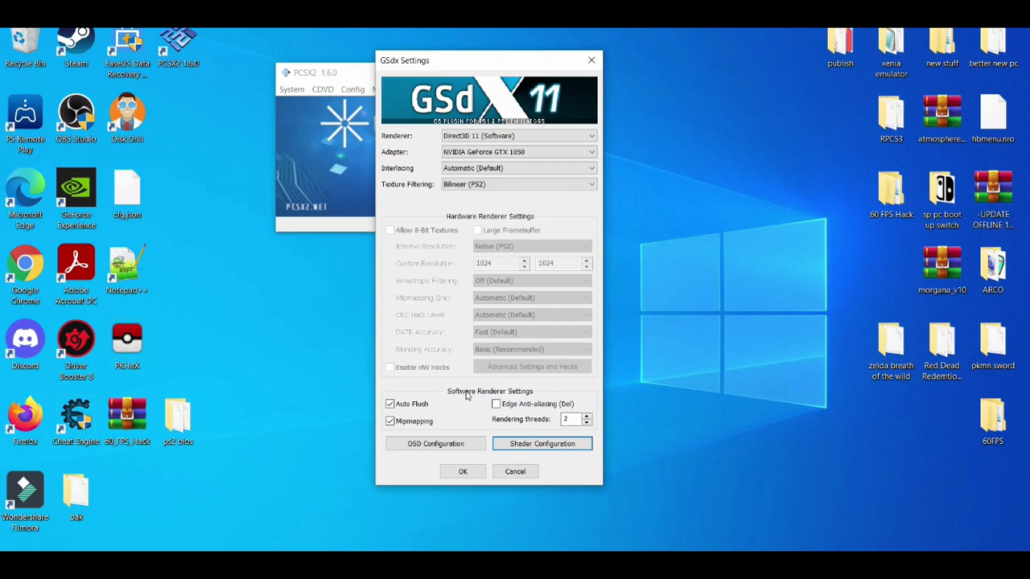
pyautogui.click(462, 472)
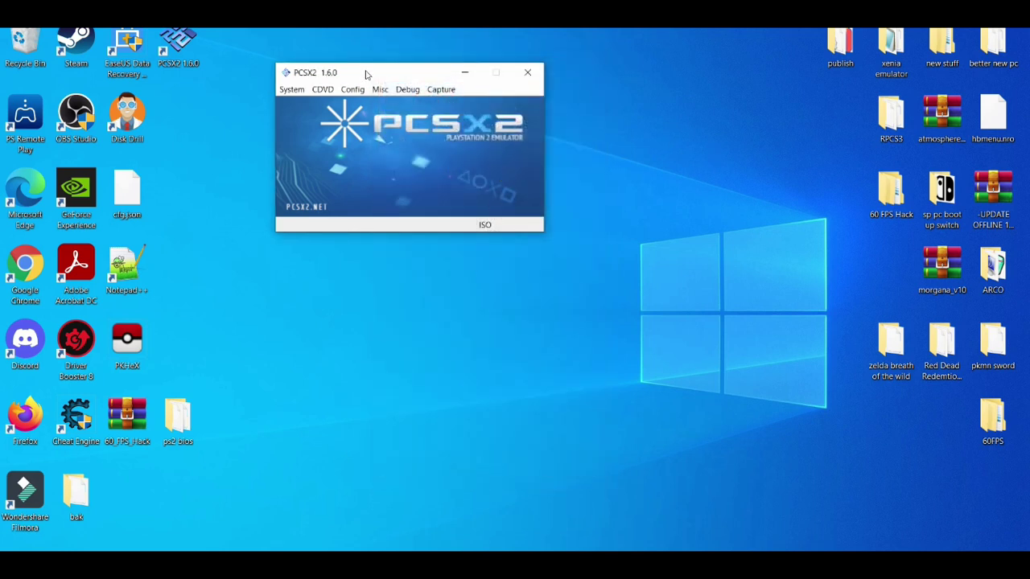
pyautogui.moveTo(366, 74); pyautogui.dragTo(214, 55)
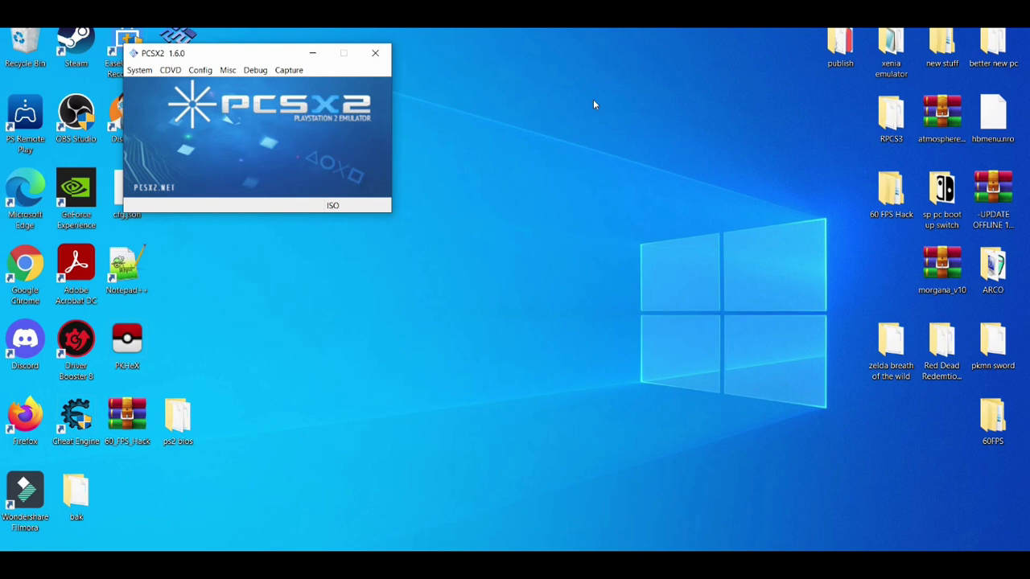
# Launch NVIDIA Control Panel from the desktop and keep PhysX on the GeForce GTX 1050
pyautogui.rightClick(490, 152)
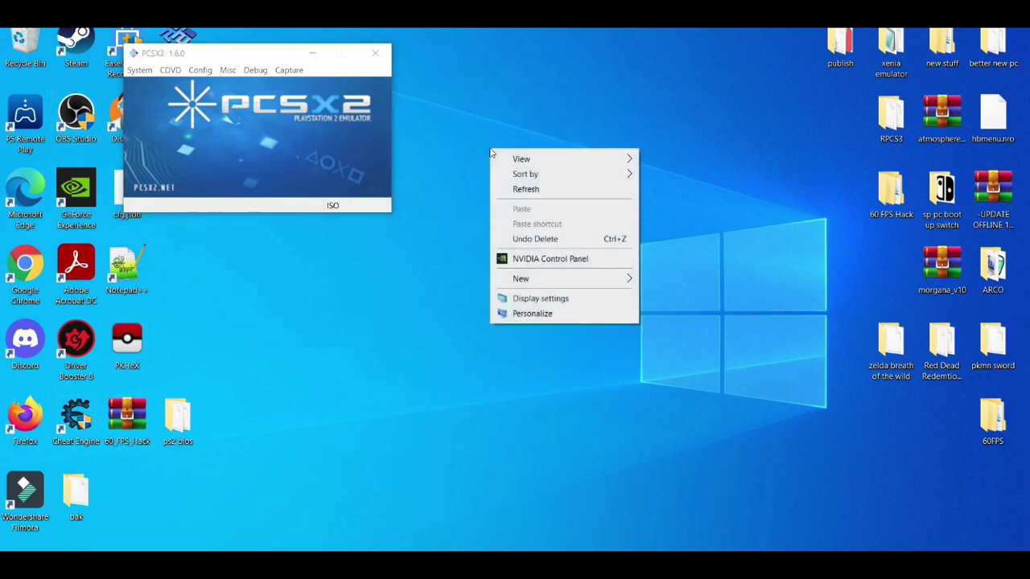
pyautogui.click(554, 259)
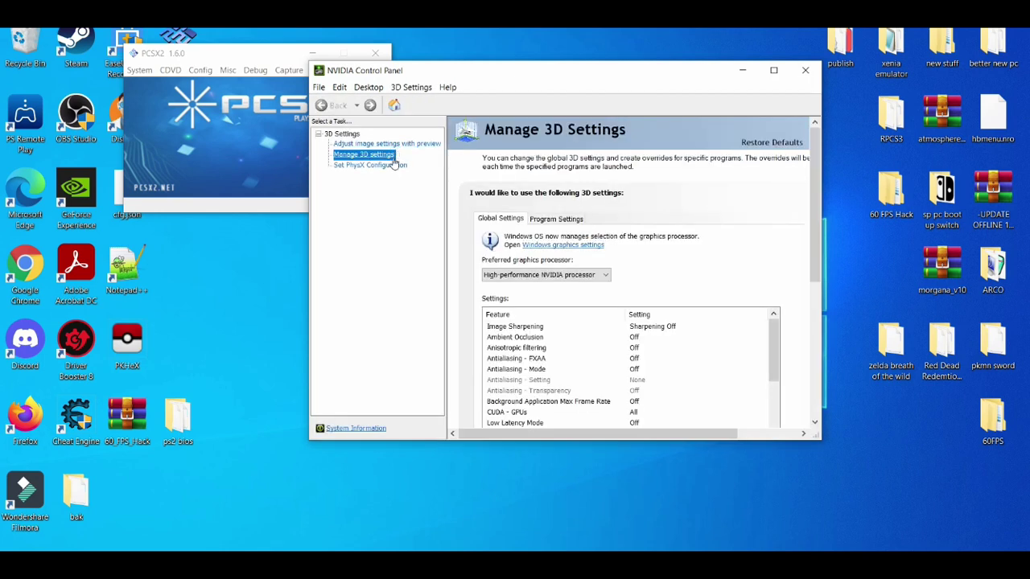
pyautogui.click(391, 166)
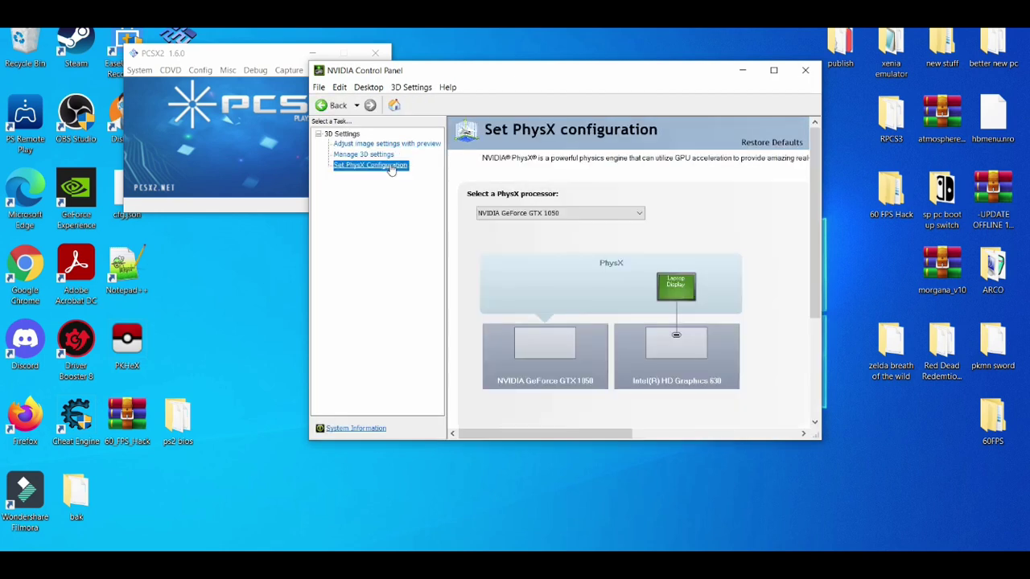
pyautogui.click(544, 213)
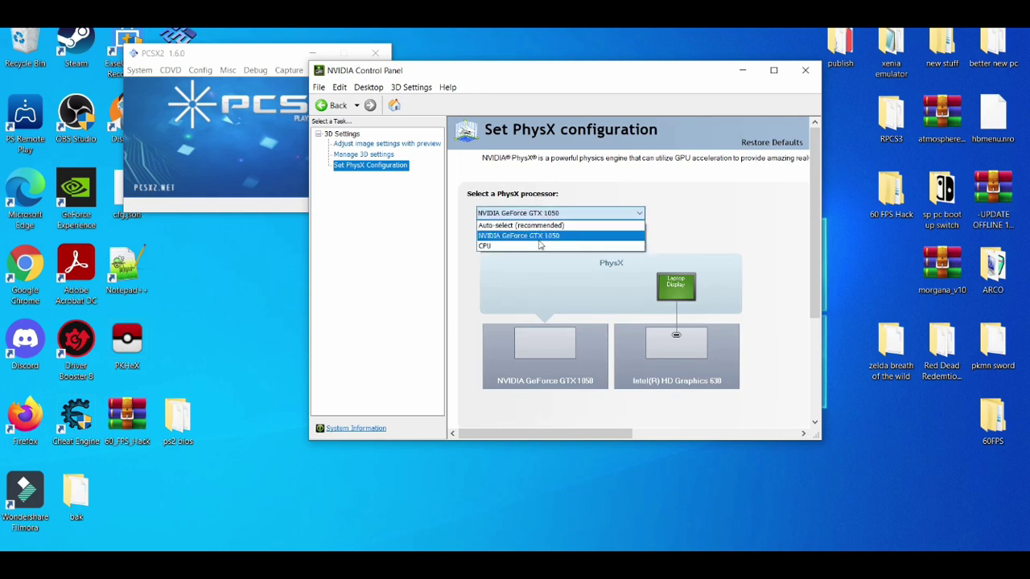
pyautogui.click(525, 236)
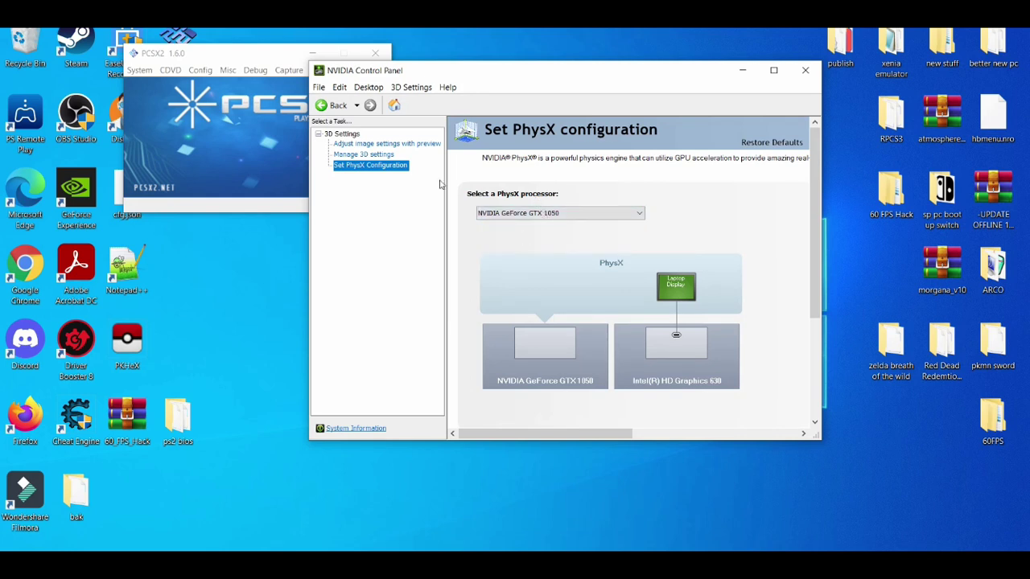
pyautogui.click(387, 144)
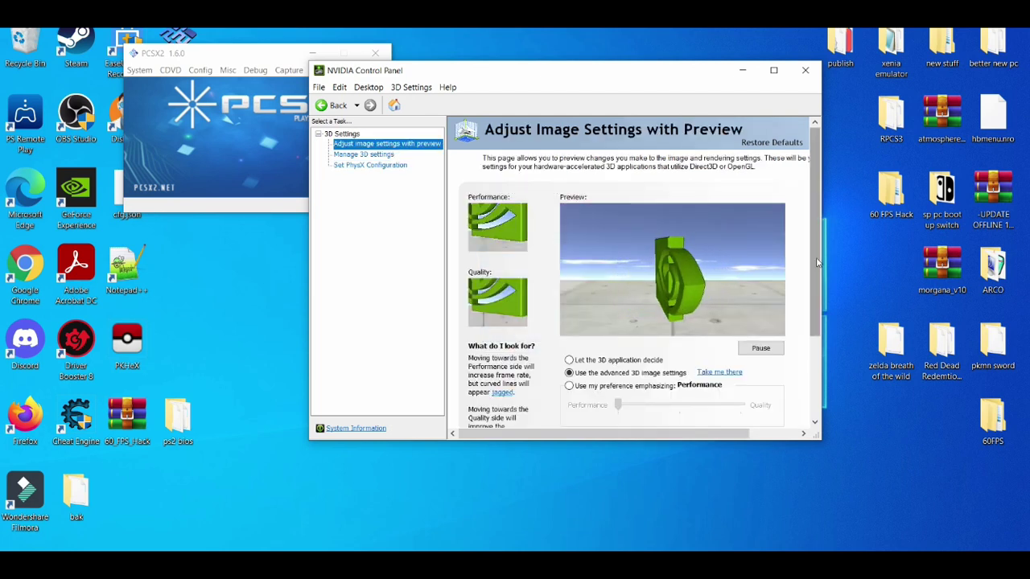
# Select 'Use my preference emphasizing: Performance' for image settings and apply it
pyautogui.scroll(-1, 815, 278)
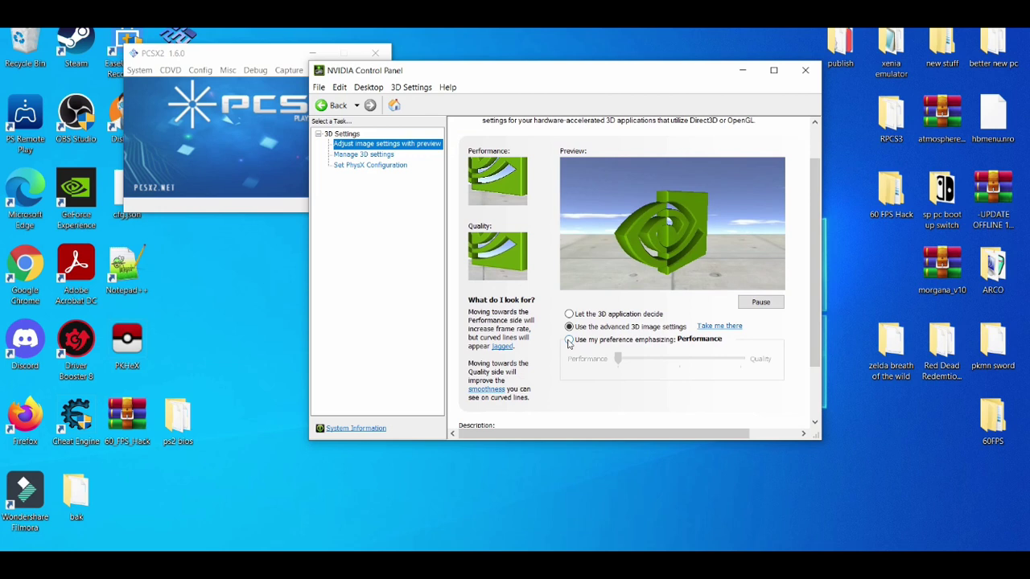
pyautogui.click(569, 341)
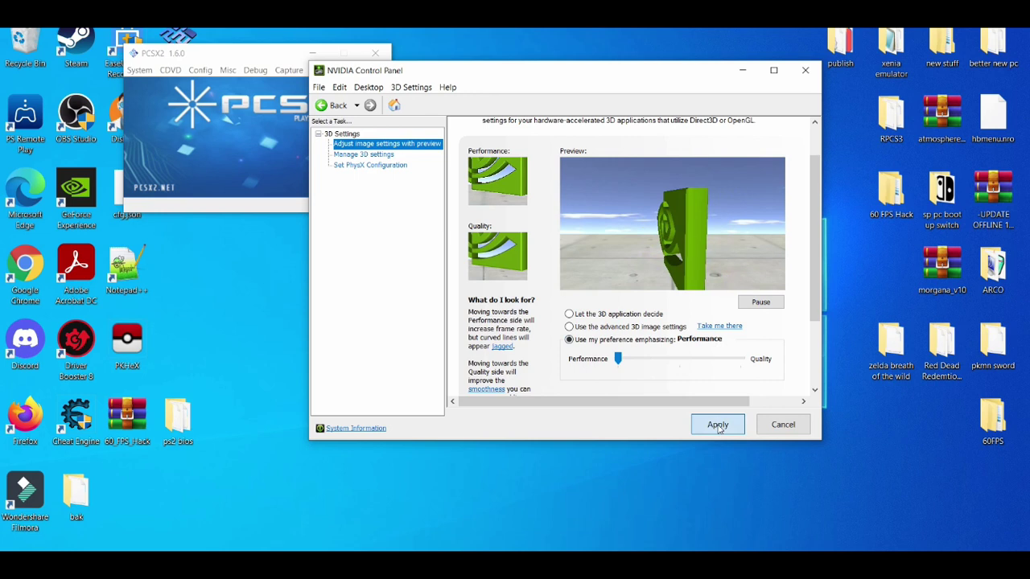
pyautogui.click(717, 427)
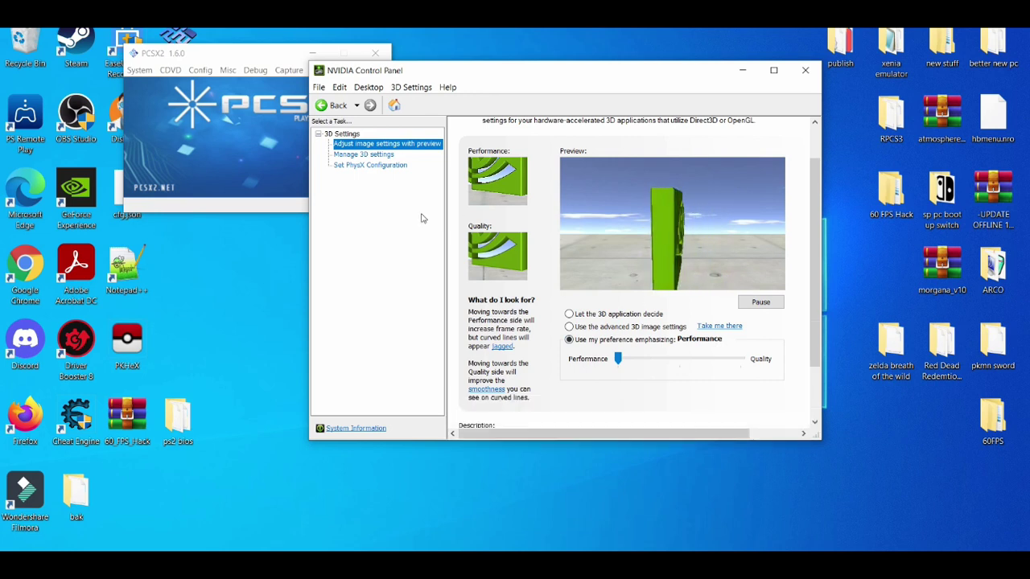
# Set the global preferred graphics processor to High-performance NVIDIA processor
pyautogui.click(364, 155)
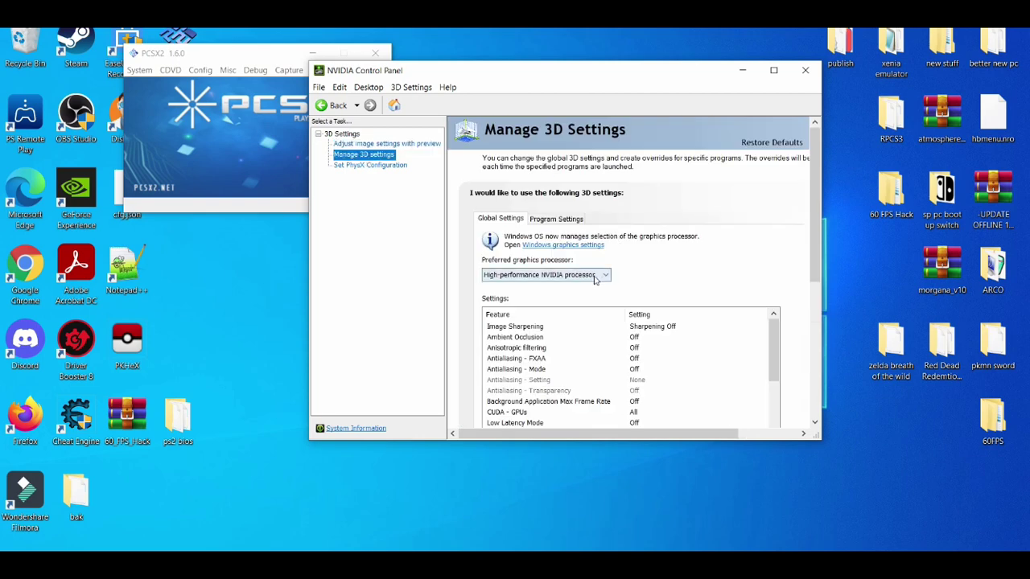
pyautogui.click(600, 275)
pyautogui.click(588, 298)
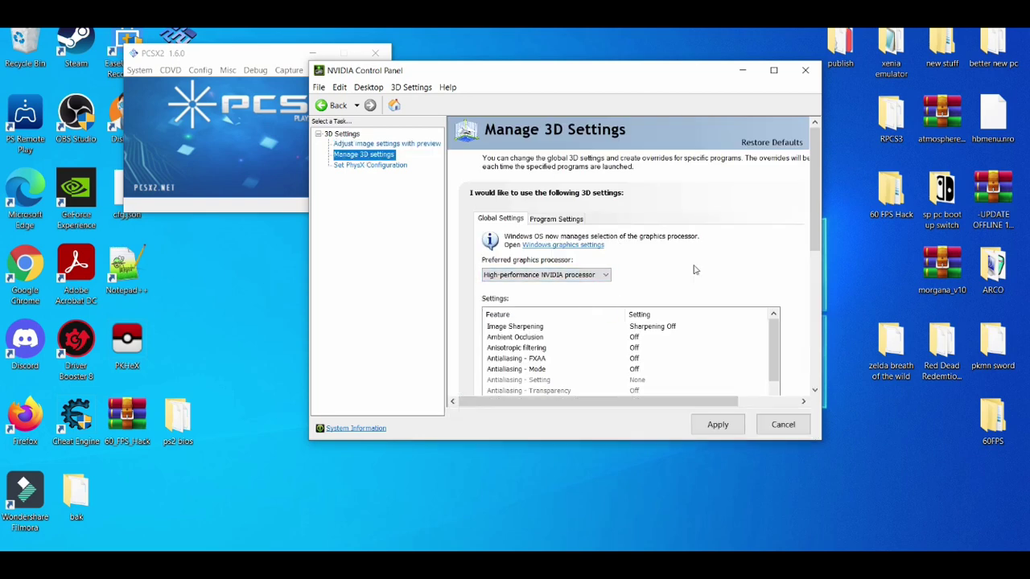
# Scroll through the global 3D settings list, noting Vertical sync is Off
pyautogui.moveTo(810, 221); pyautogui.dragTo(763, 261)
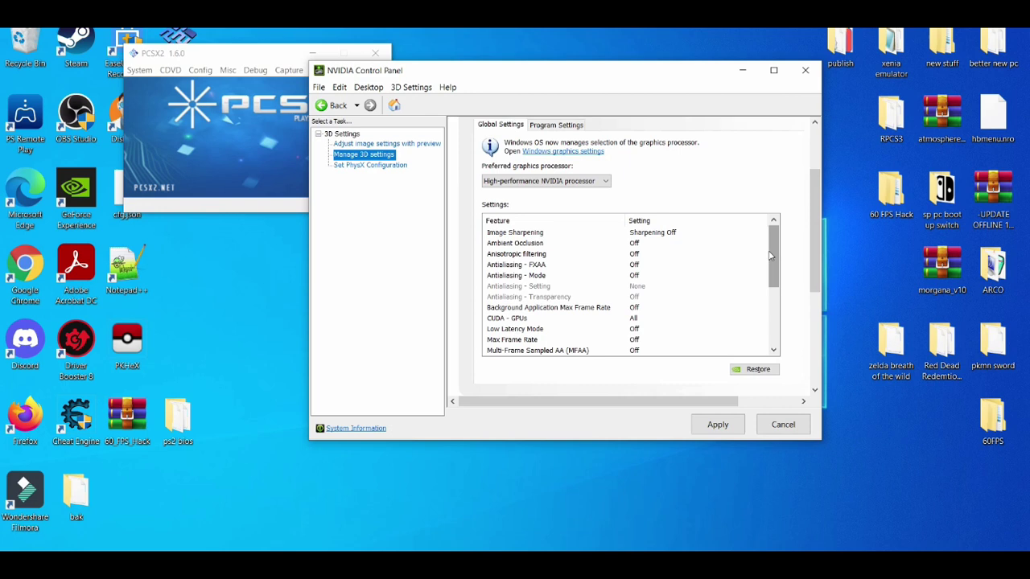
pyautogui.moveTo(770, 256); pyautogui.dragTo(770, 323)
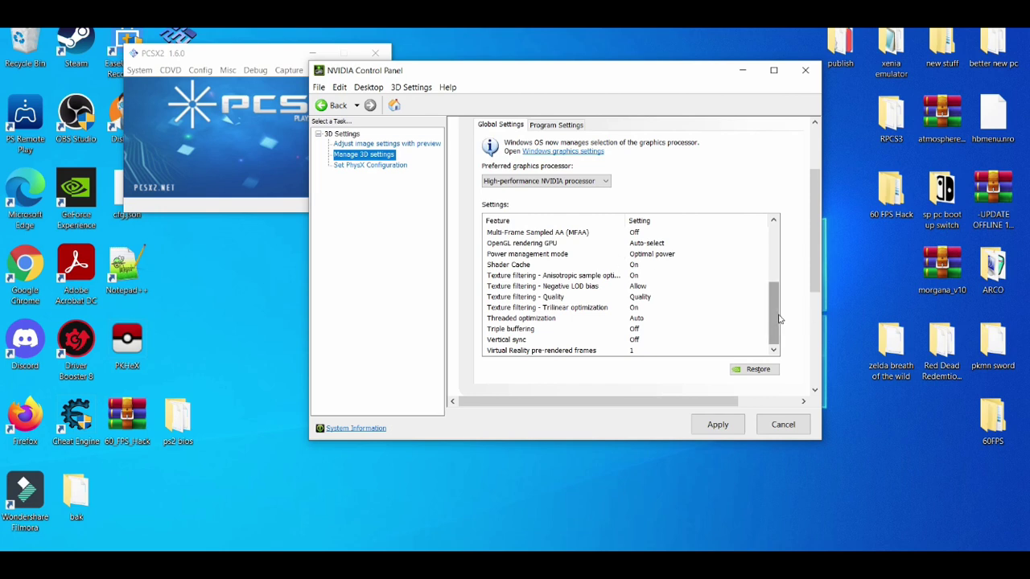
pyautogui.moveTo(778, 319); pyautogui.dragTo(778, 296)
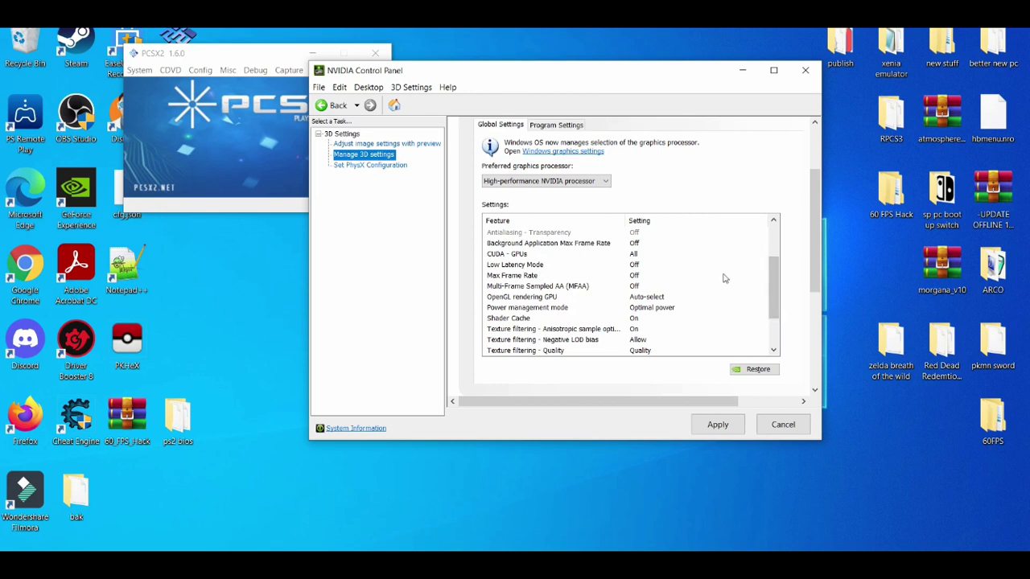
pyautogui.moveTo(776, 282)
pyautogui.mouseDown()
pyautogui.moveTo(781, 232)
pyautogui.moveTo(772, 300)
pyautogui.mouseUp()
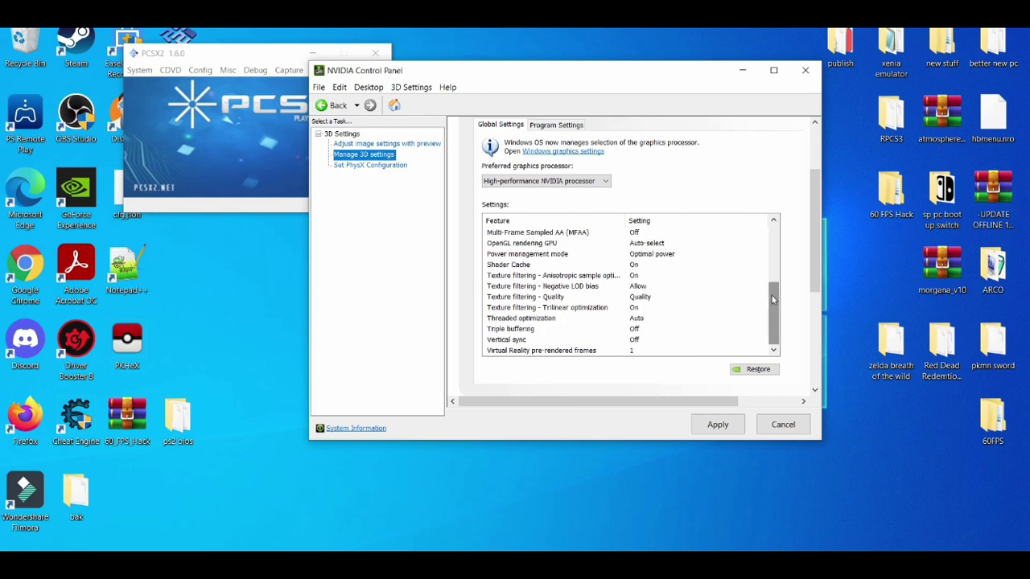
# In Program Settings, set the program's preferred graphics processor to High-performance NVIDIA processor
pyautogui.click(558, 127)
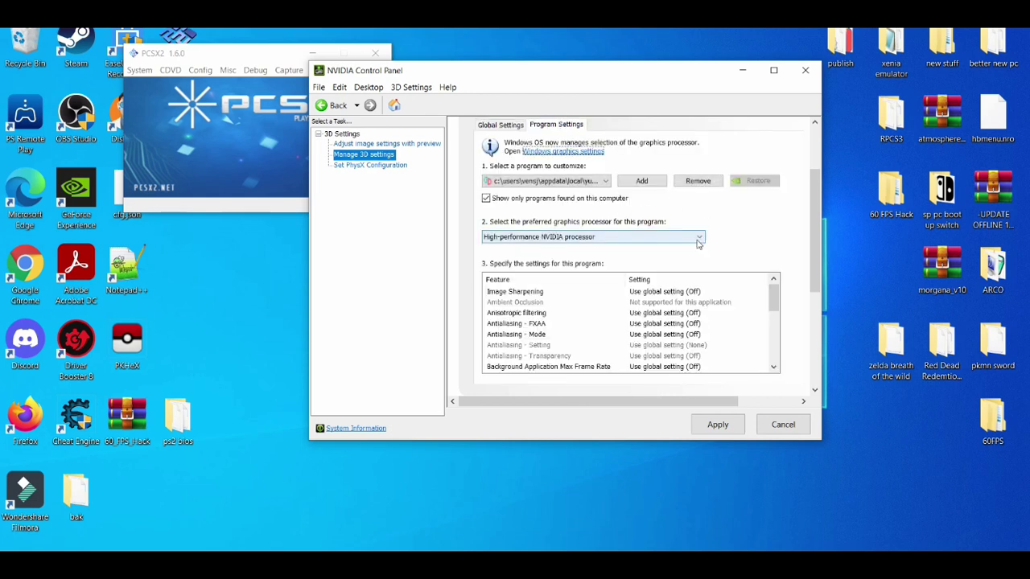
pyautogui.click(697, 240)
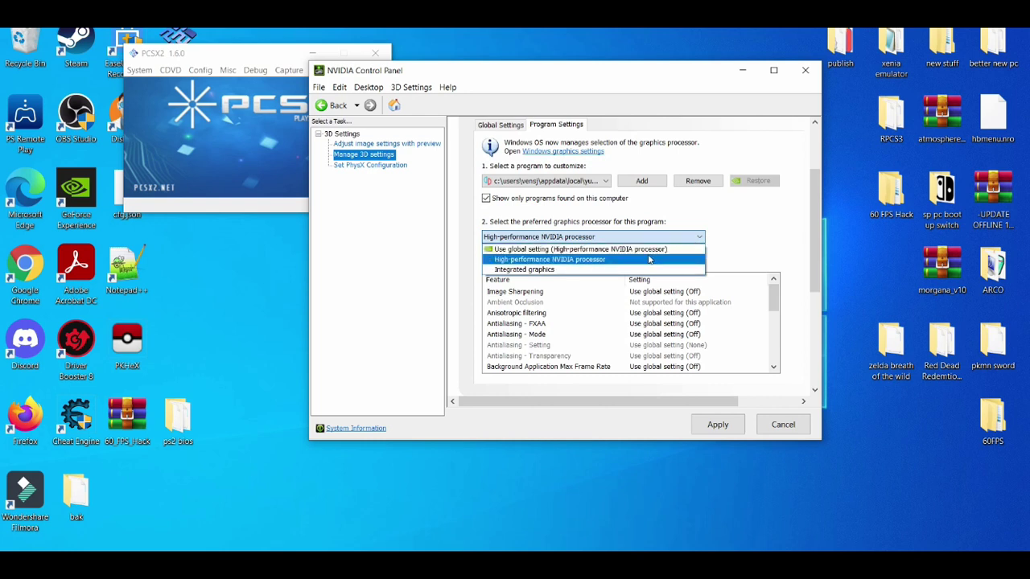
pyautogui.click(648, 259)
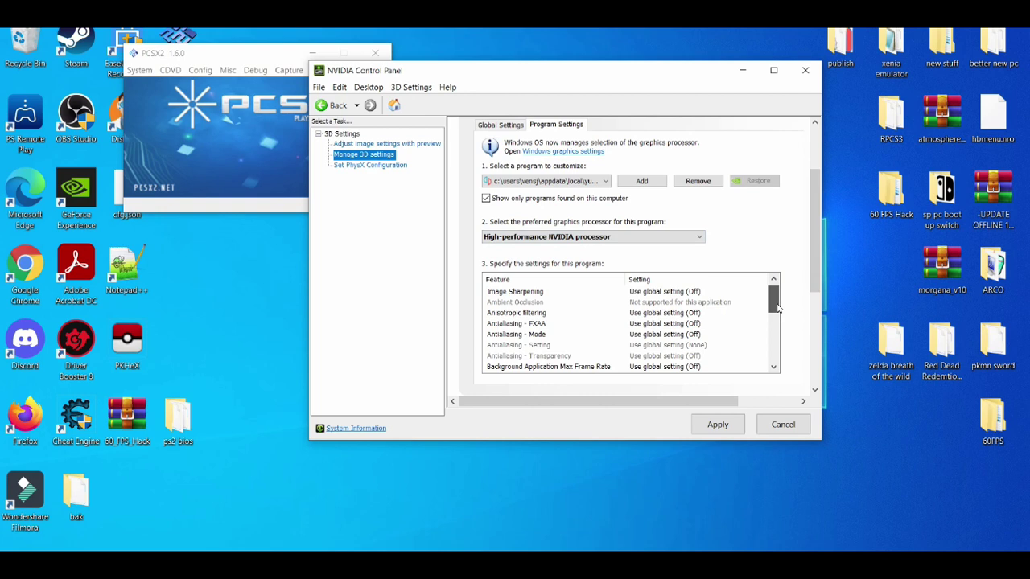
pyautogui.moveTo(777, 306); pyautogui.dragTo(778, 366)
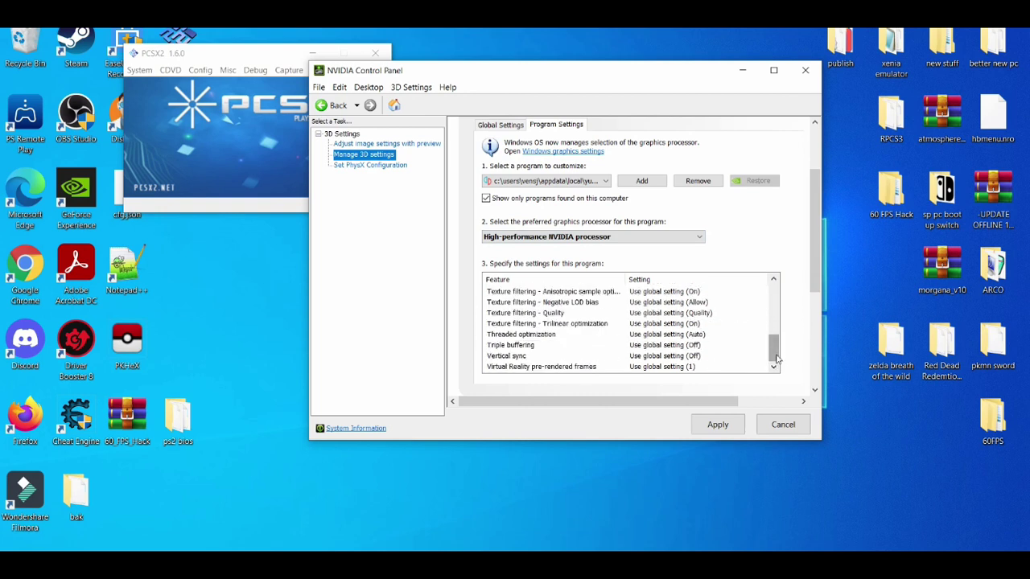
pyautogui.moveTo(777, 359); pyautogui.dragTo(777, 296)
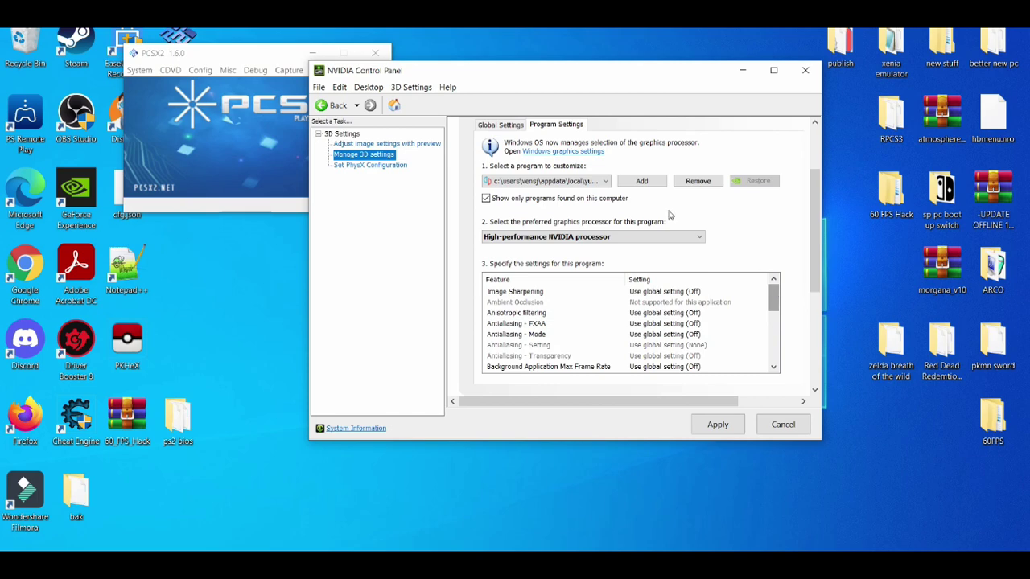
# Add pcsx2.exe to the customised program list and apply the settings
pyautogui.click(640, 182)
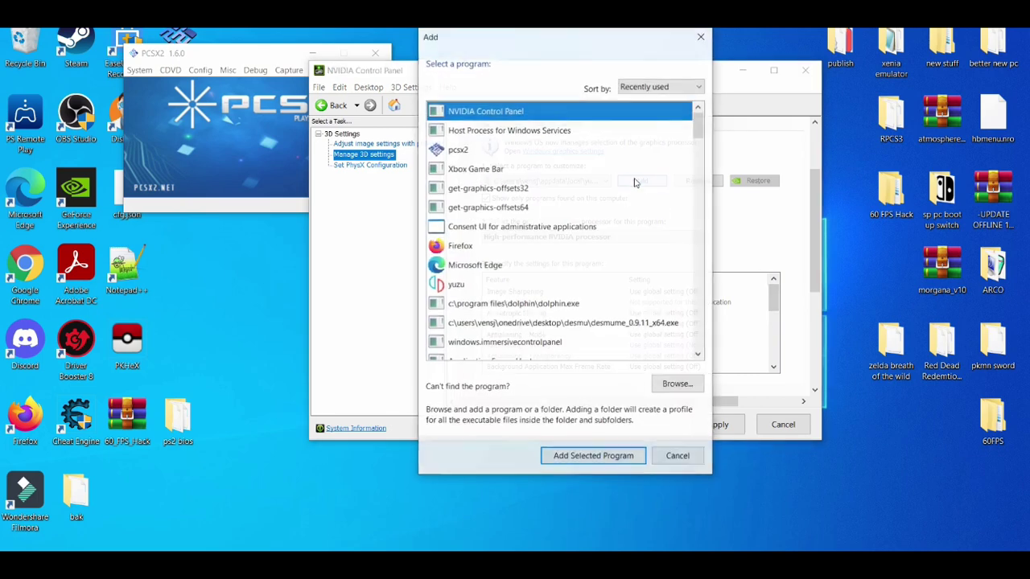
pyautogui.click(499, 147)
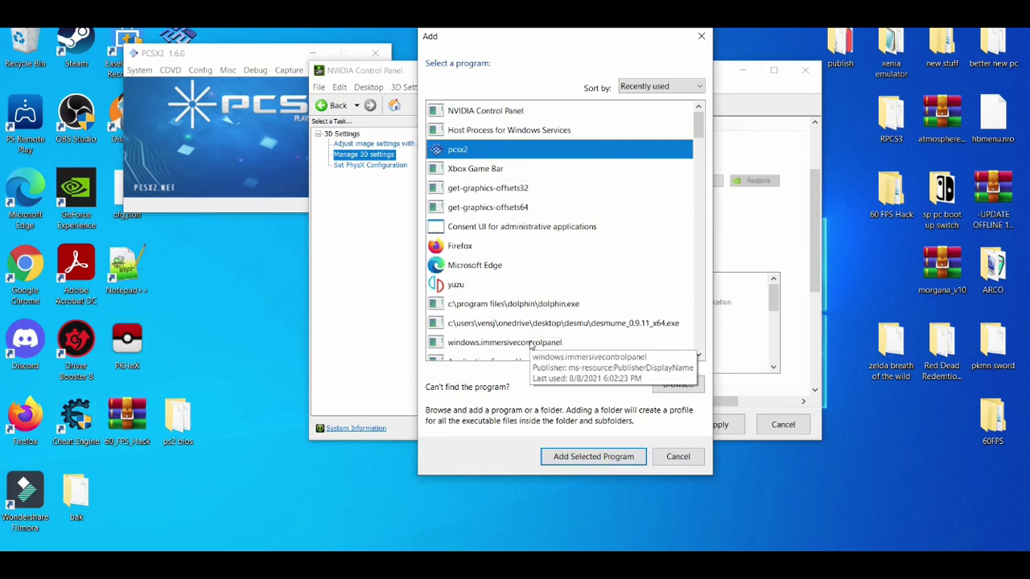
pyautogui.click(591, 456)
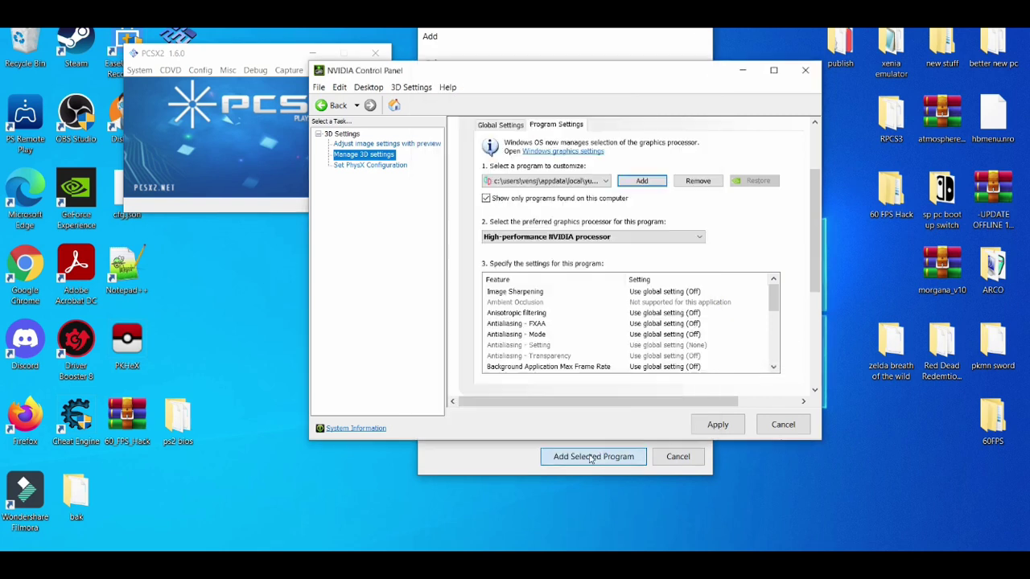
pyautogui.click(724, 427)
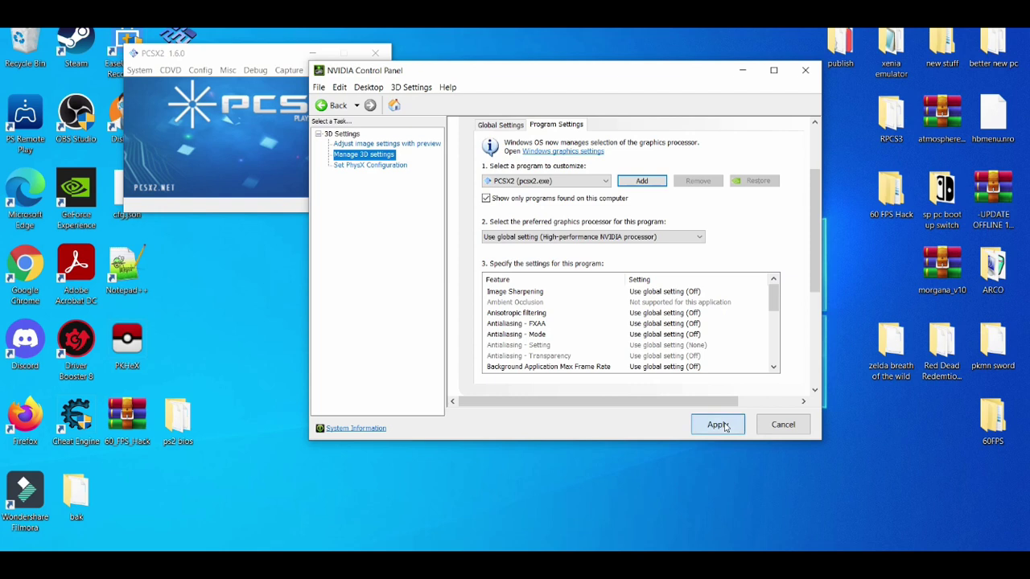
pyautogui.click(724, 425)
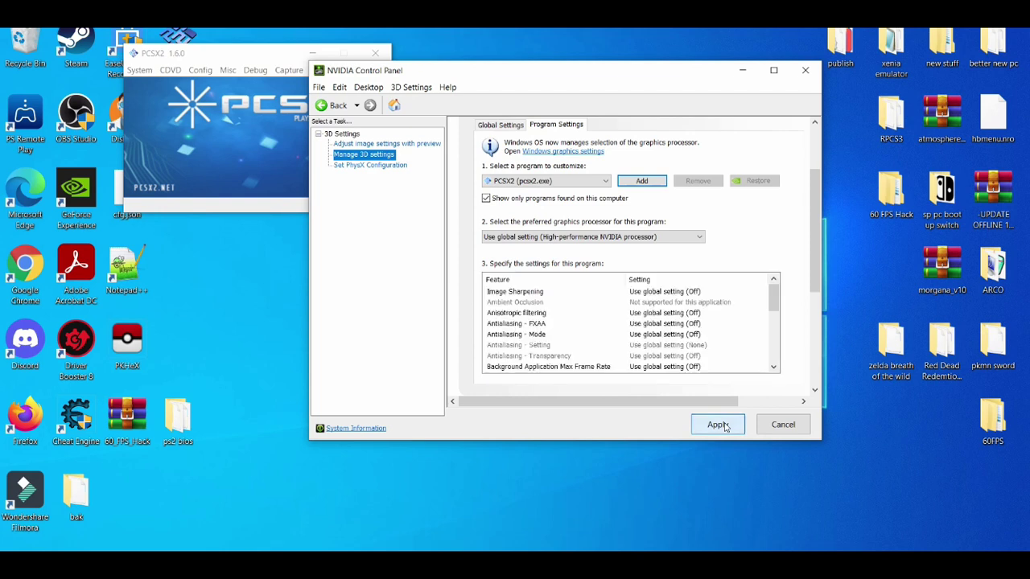
# Close NVIDIA Control Panel and move the PCSX2 1.6.0 window slightly right
pyautogui.click(814, 72)
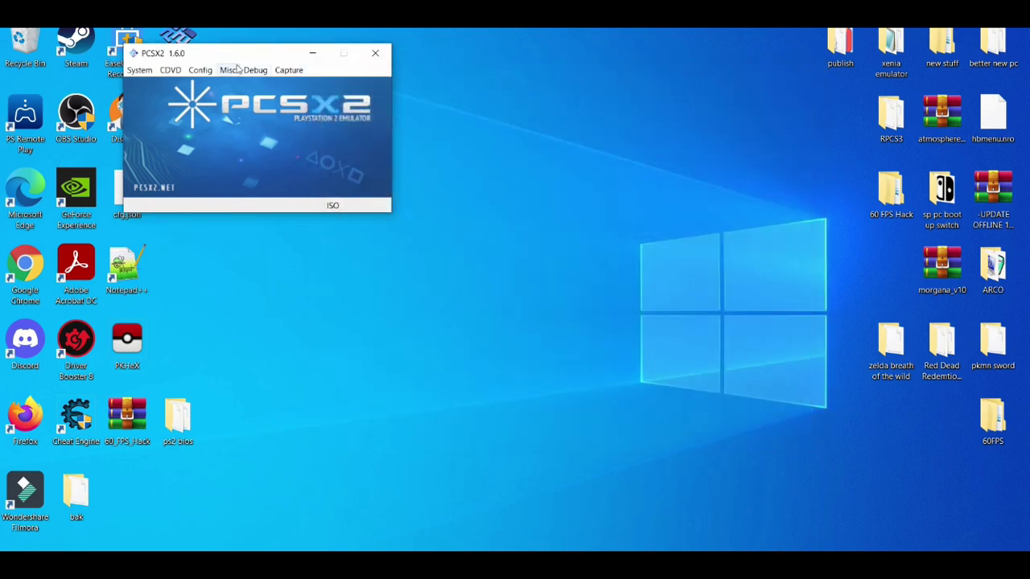
pyautogui.moveTo(221, 53)
pyautogui.mouseDown()
pyautogui.moveTo(285, 58)
pyautogui.moveTo(351, 91)
pyautogui.mouseUp()
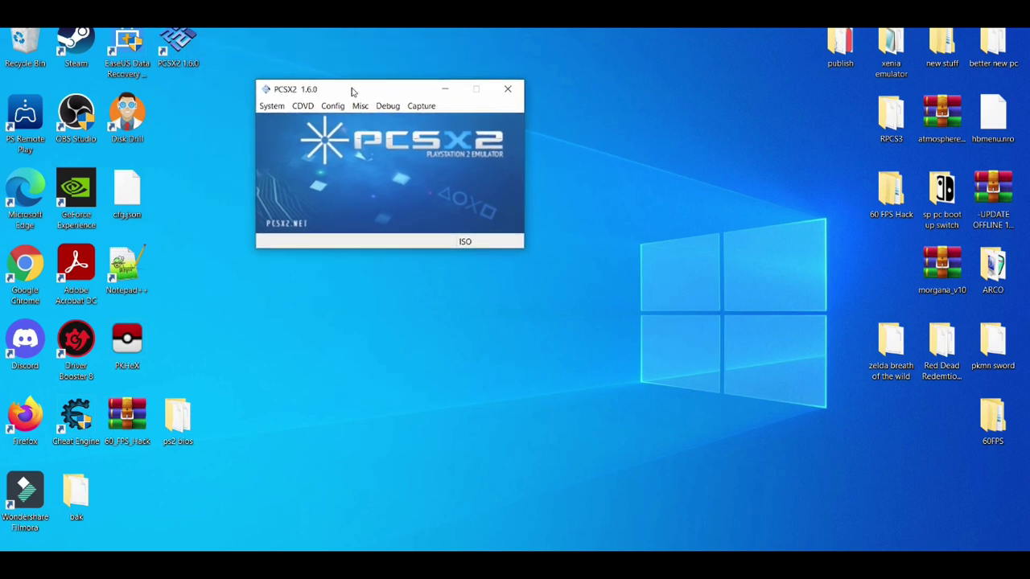